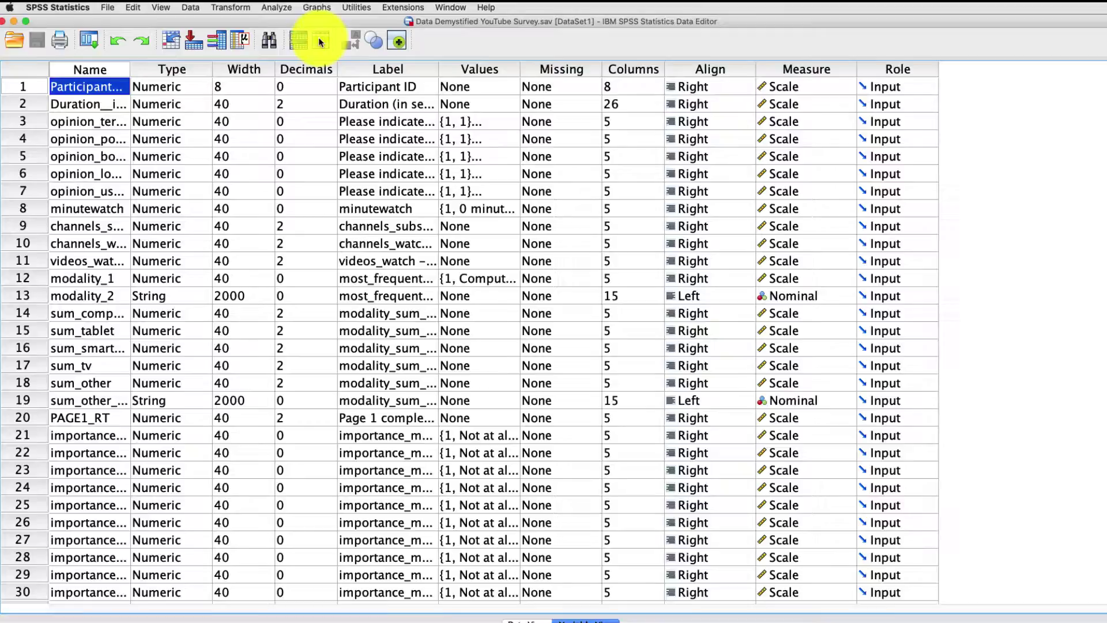
Step: Open Explore and put age in the Dependent List
left_click(267, 7)
mouse_move(305, 32)
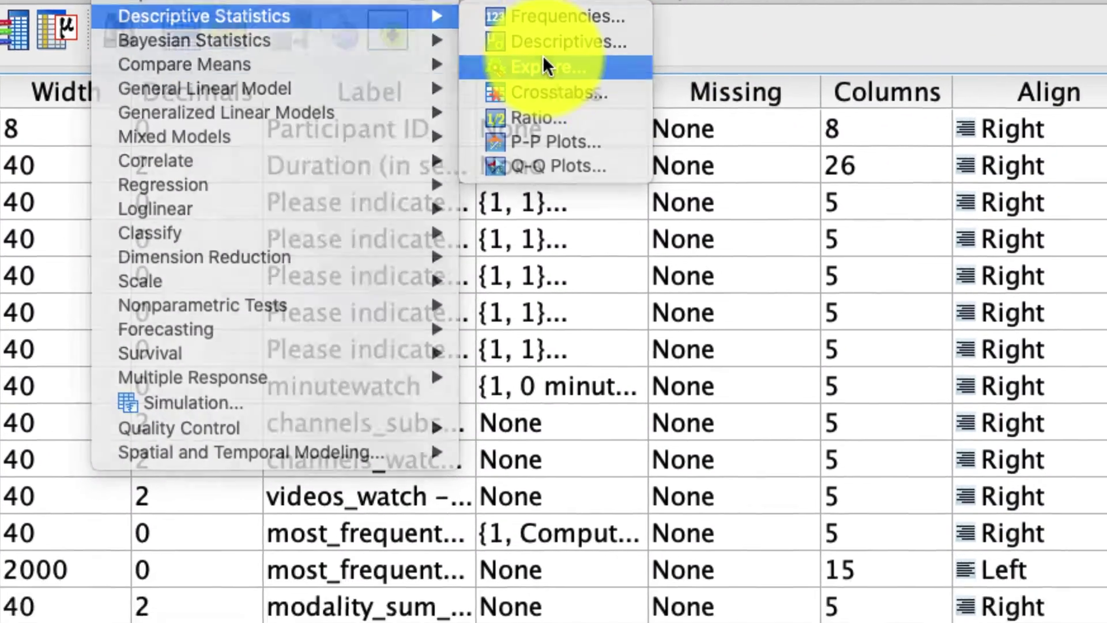
left_click(568, 115)
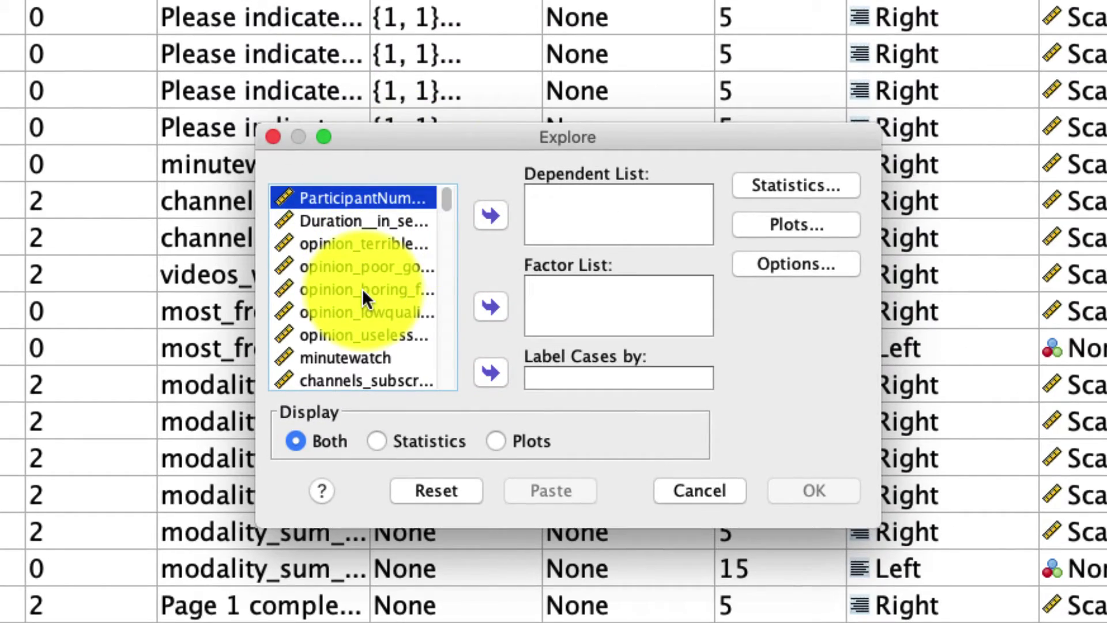
left_click(362, 288)
type("ag")
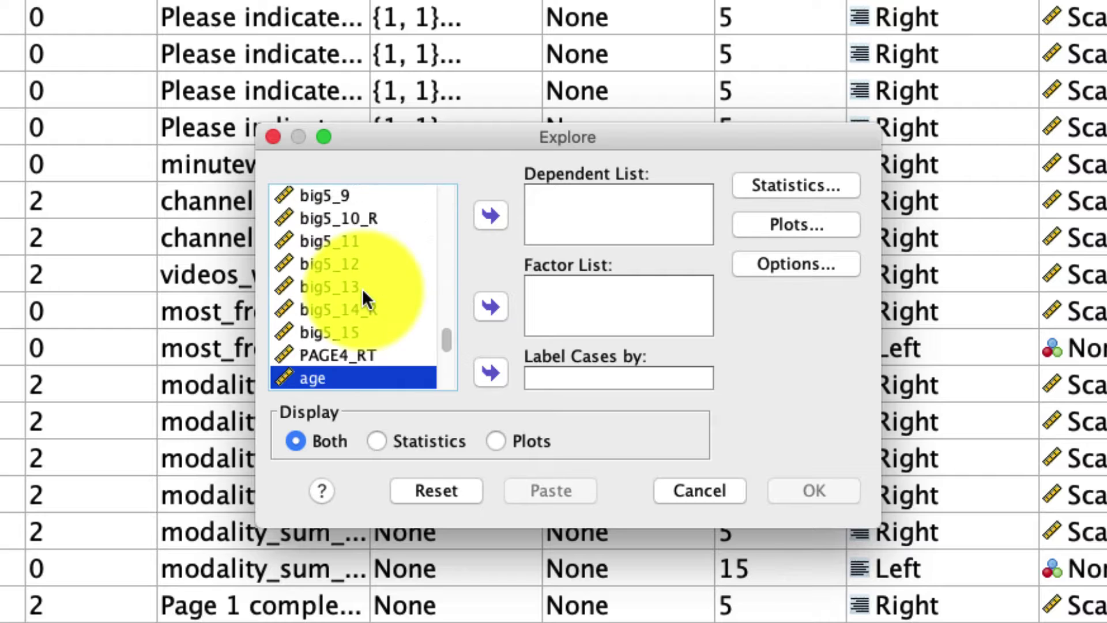
left_click(499, 228)
Step: Set Explore plots to normality plots with tests and a histogram, with no boxplots or stem-and-leaf
left_click(762, 226)
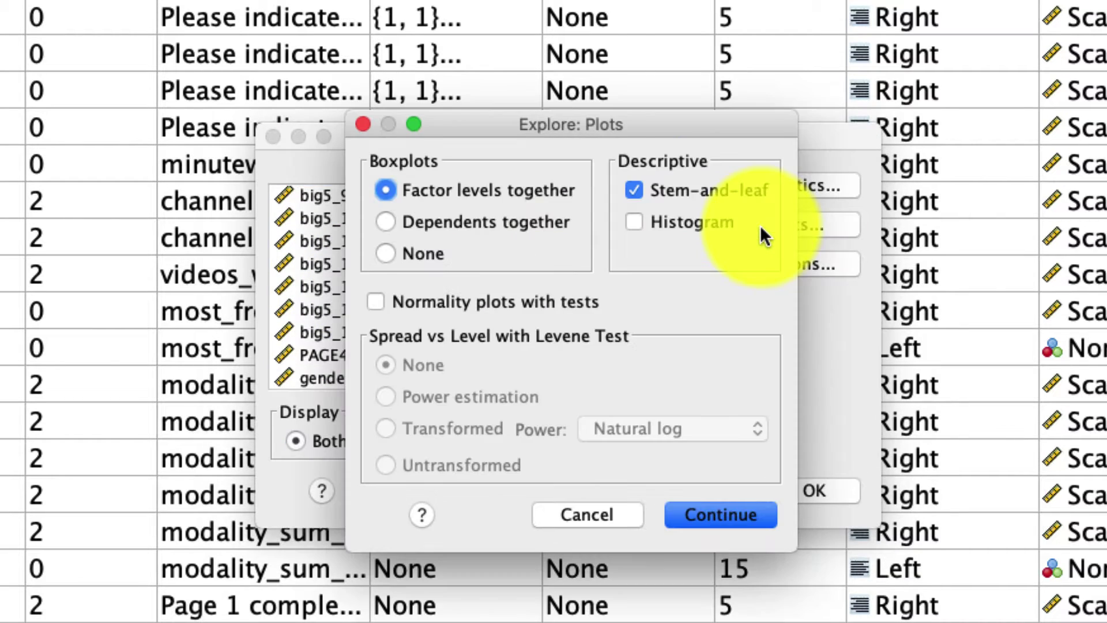
left_click(464, 300)
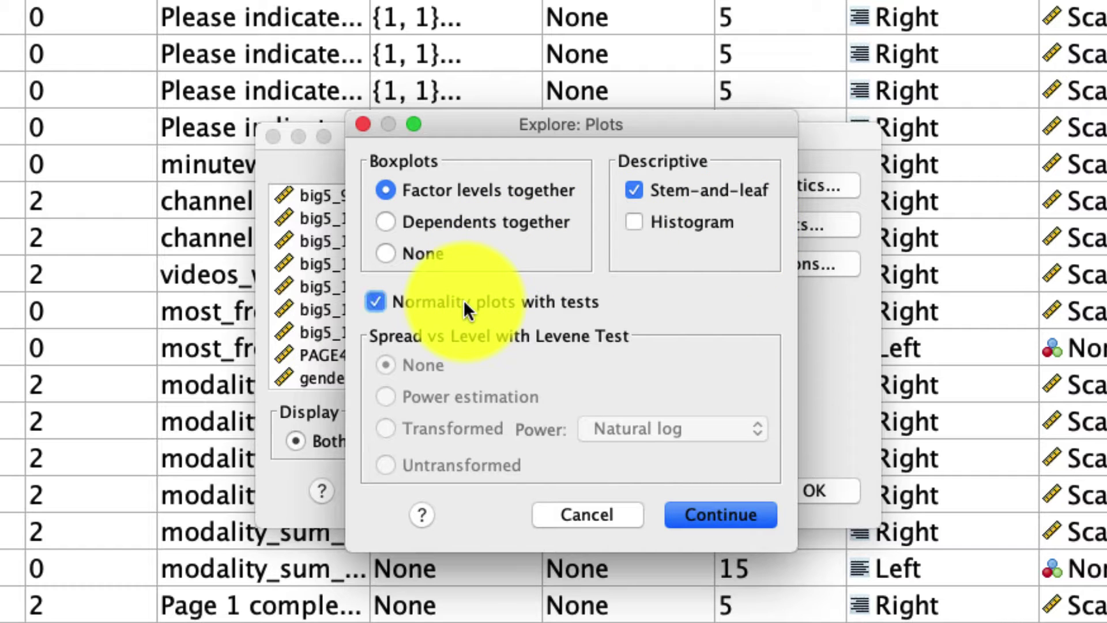
left_click(427, 255)
left_click(721, 191)
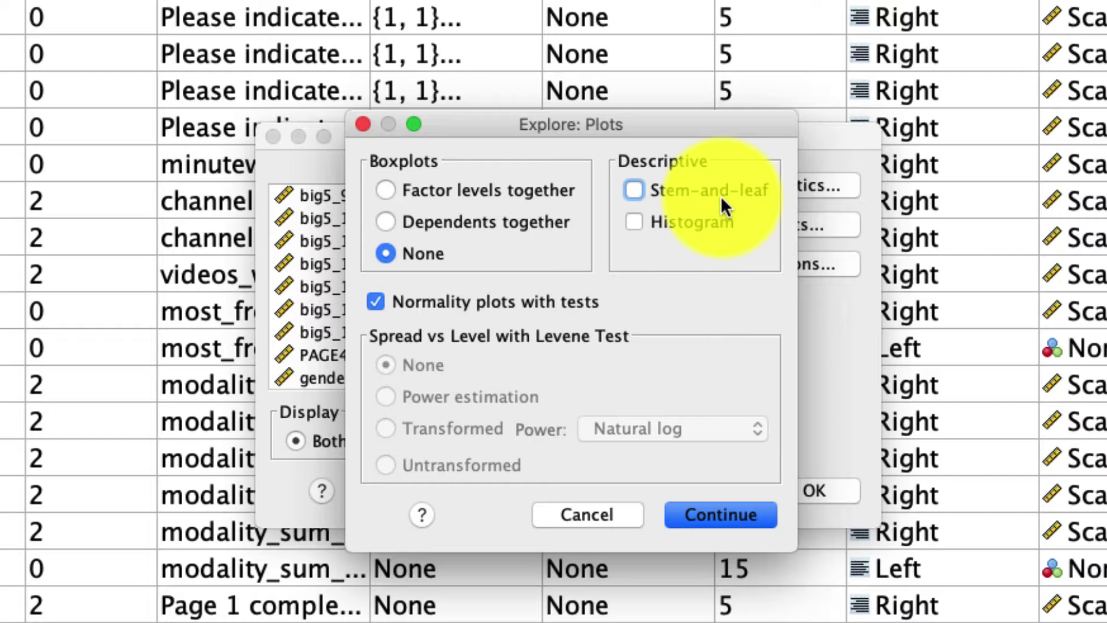
left_click(706, 237)
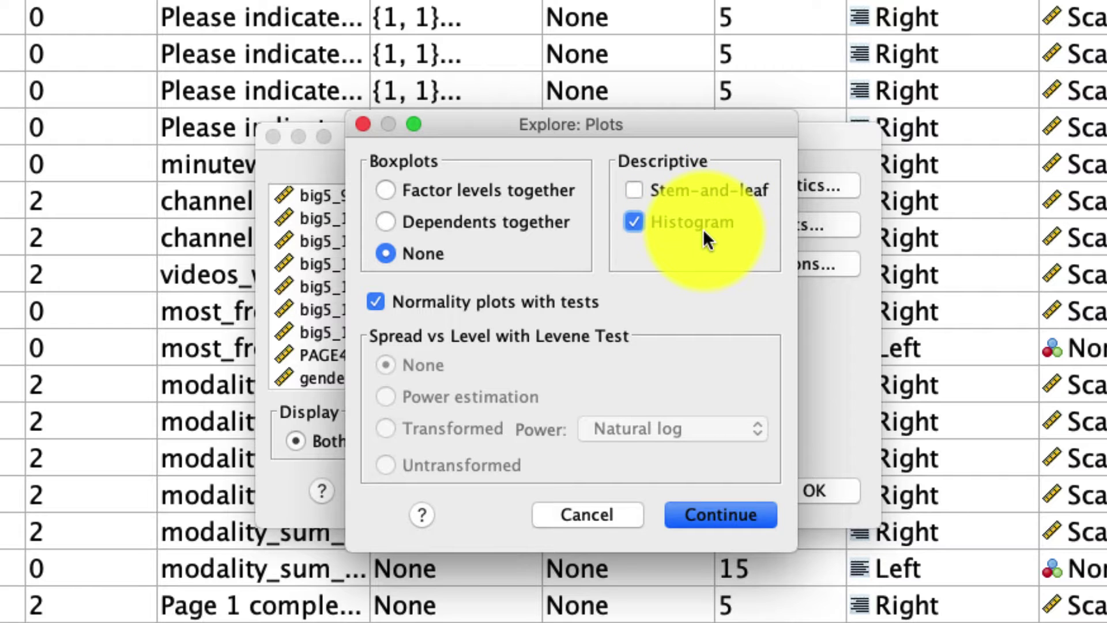
left_click(749, 518)
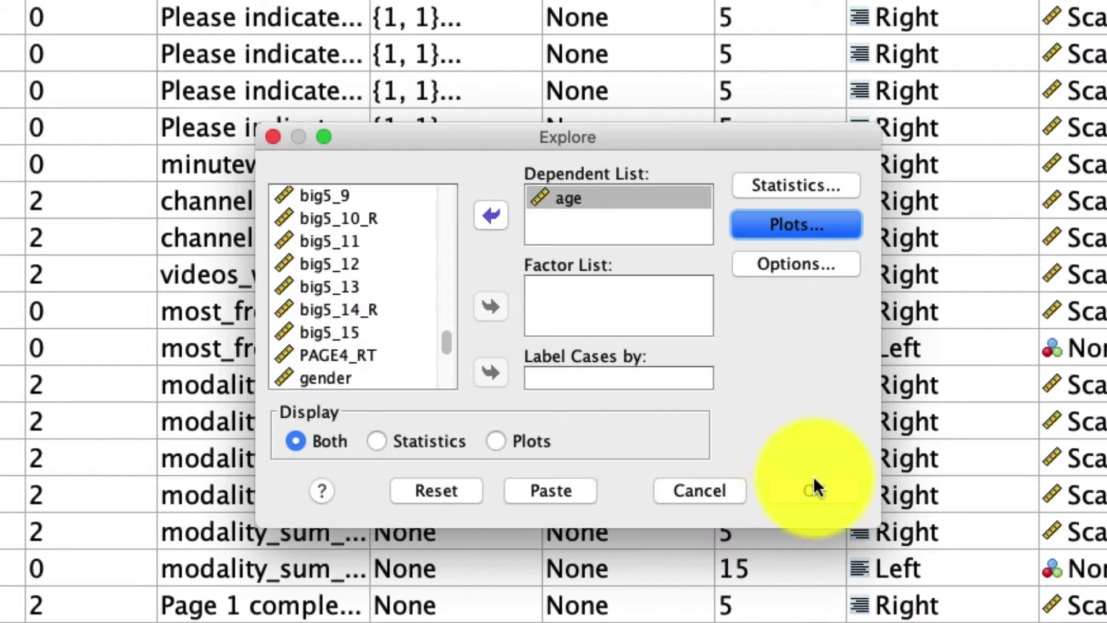
left_click(831, 485)
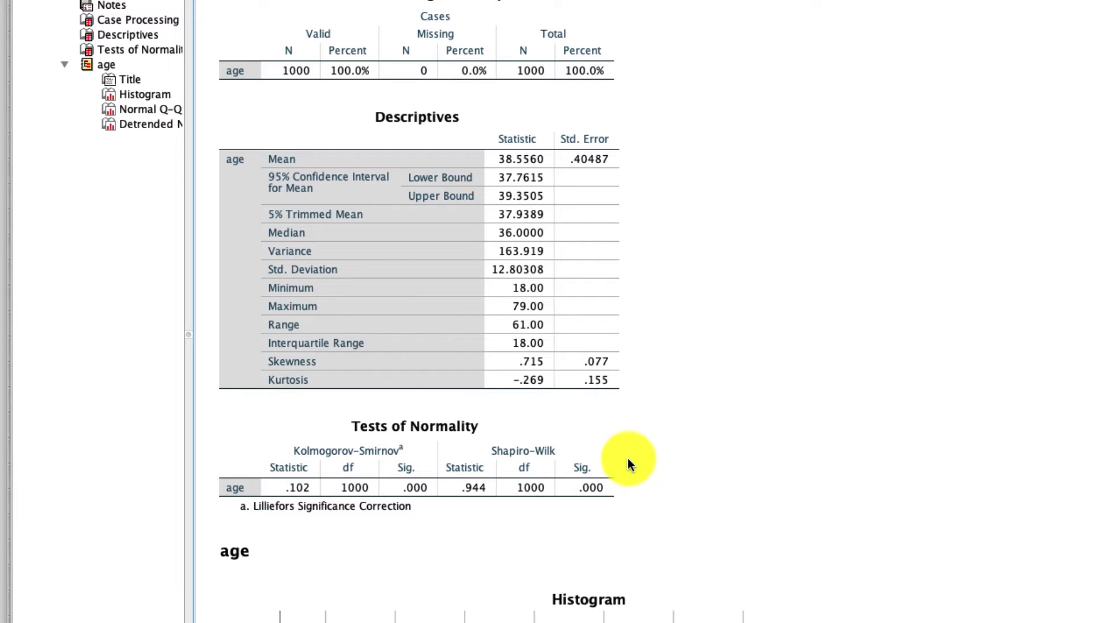
left_click(531, 495)
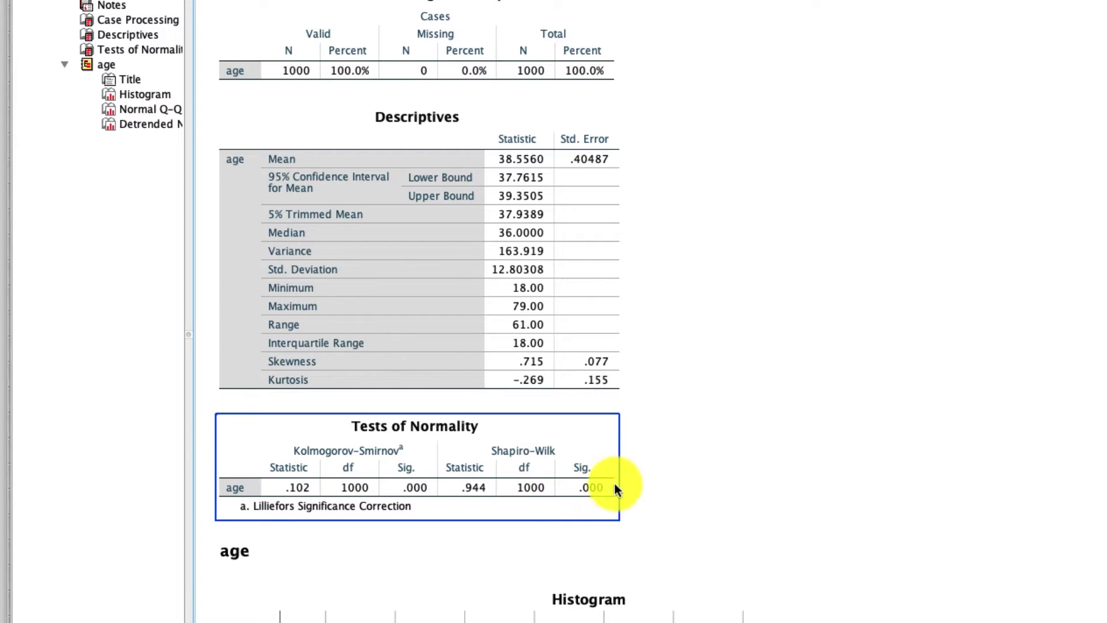
scroll(548, 462, "down", 5)
left_click(548, 462)
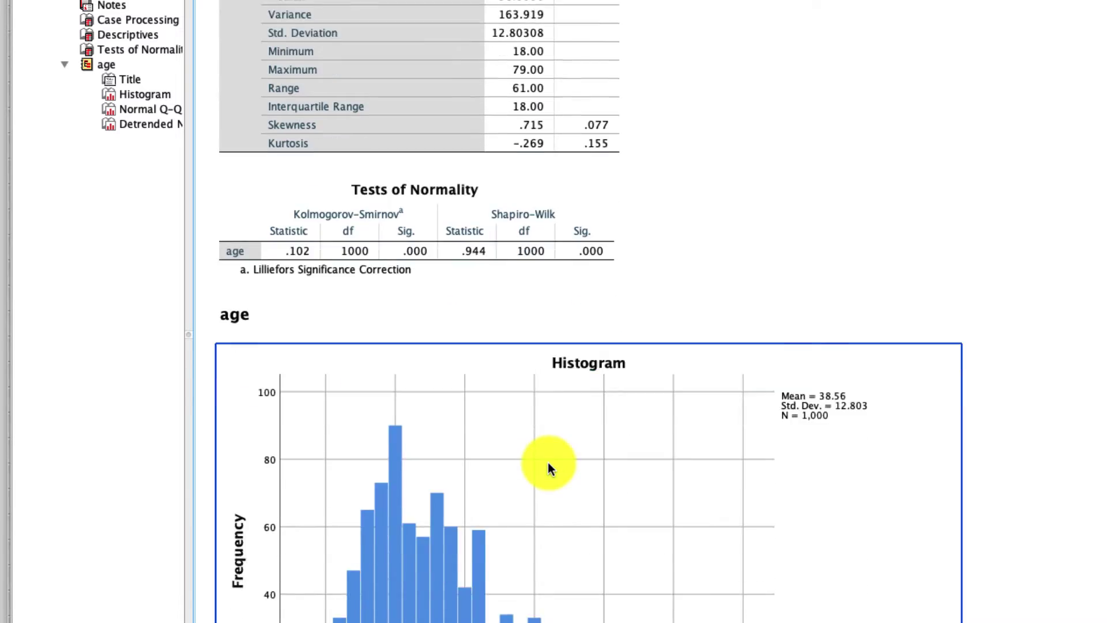
scroll(562, 324, "down", 3)
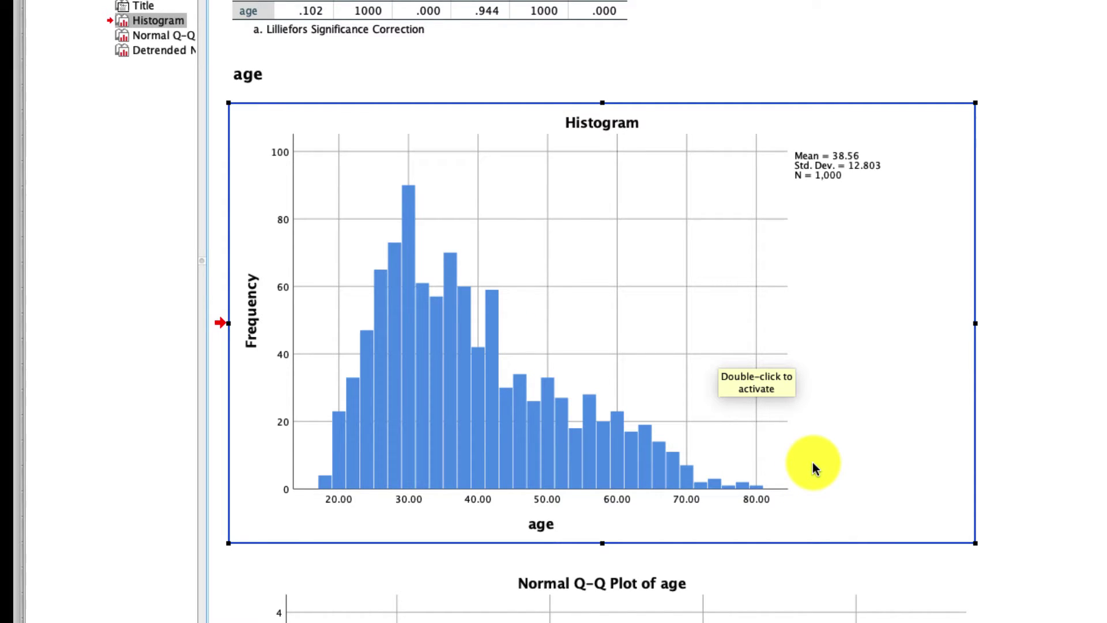
scroll(813, 462, "down", 10)
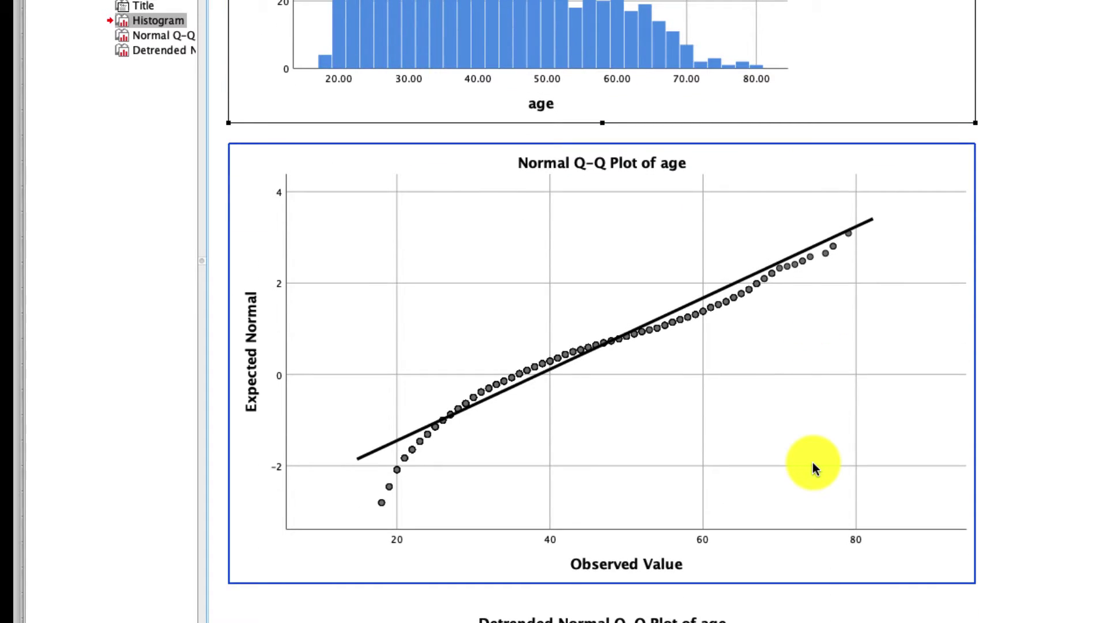
left_click(813, 464)
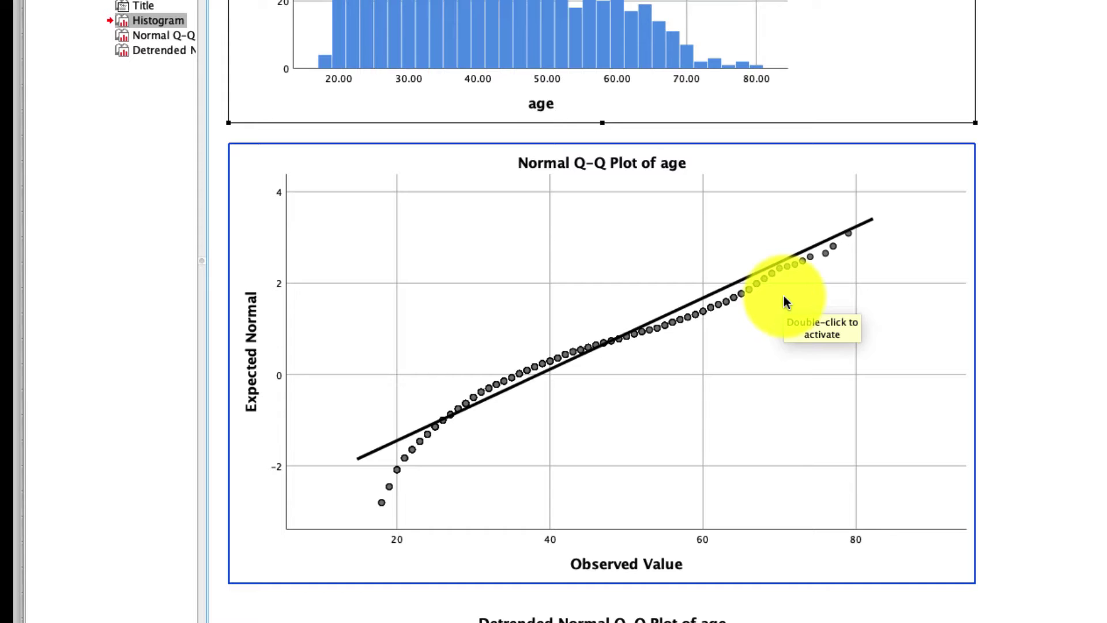
scroll(784, 297, "down", 2)
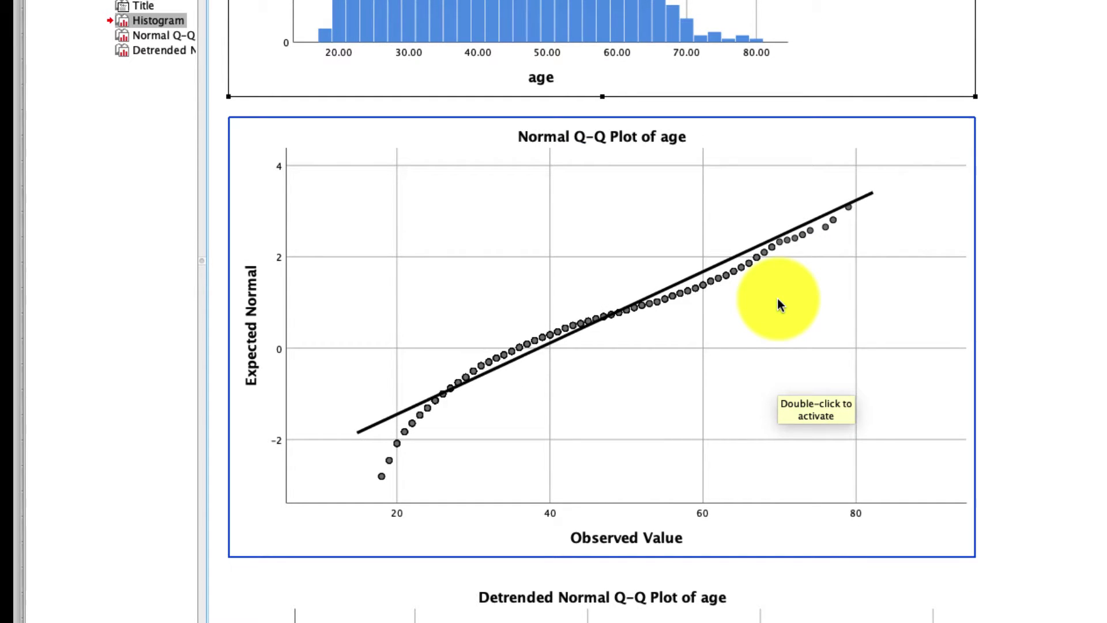
scroll(778, 299, "up", 15)
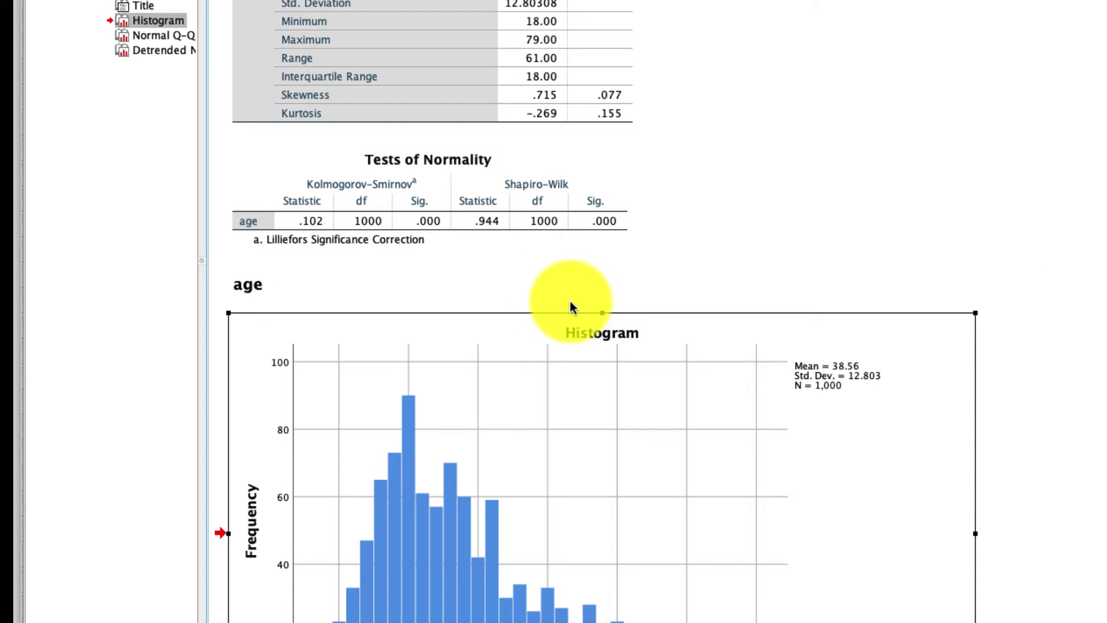
scroll(576, 301, "down", 15)
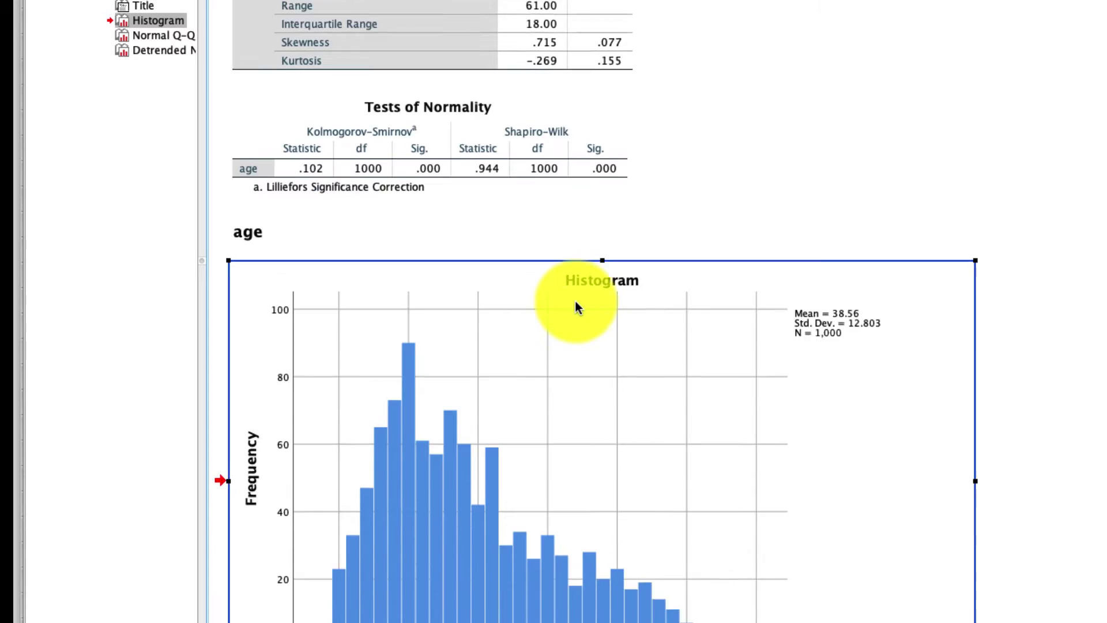
scroll(576, 301, "down", 7)
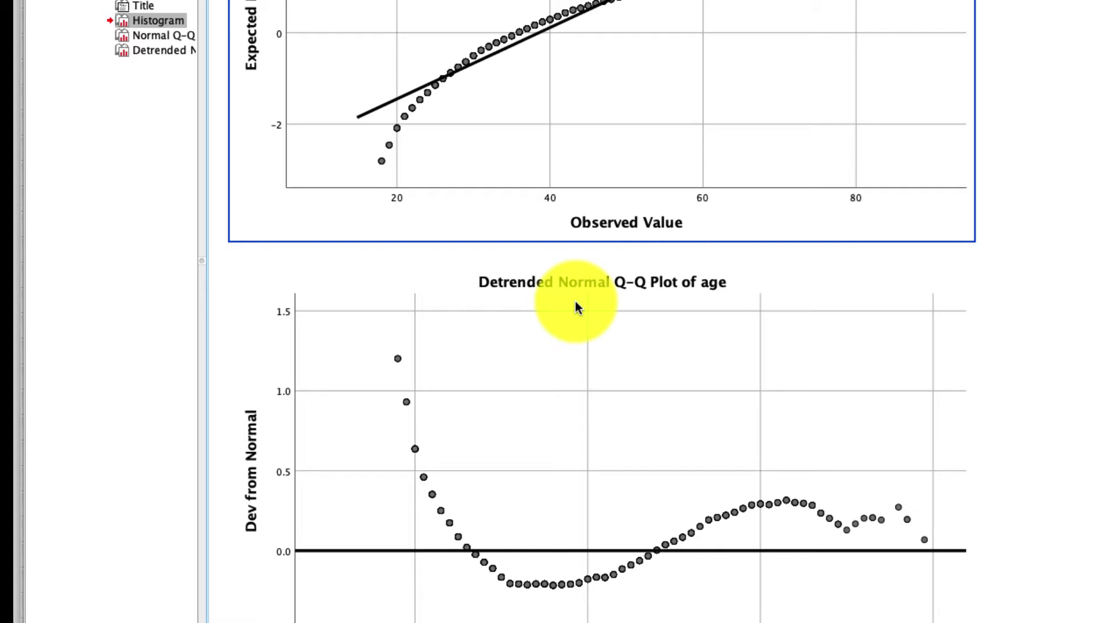
scroll(575, 301, "down", 3)
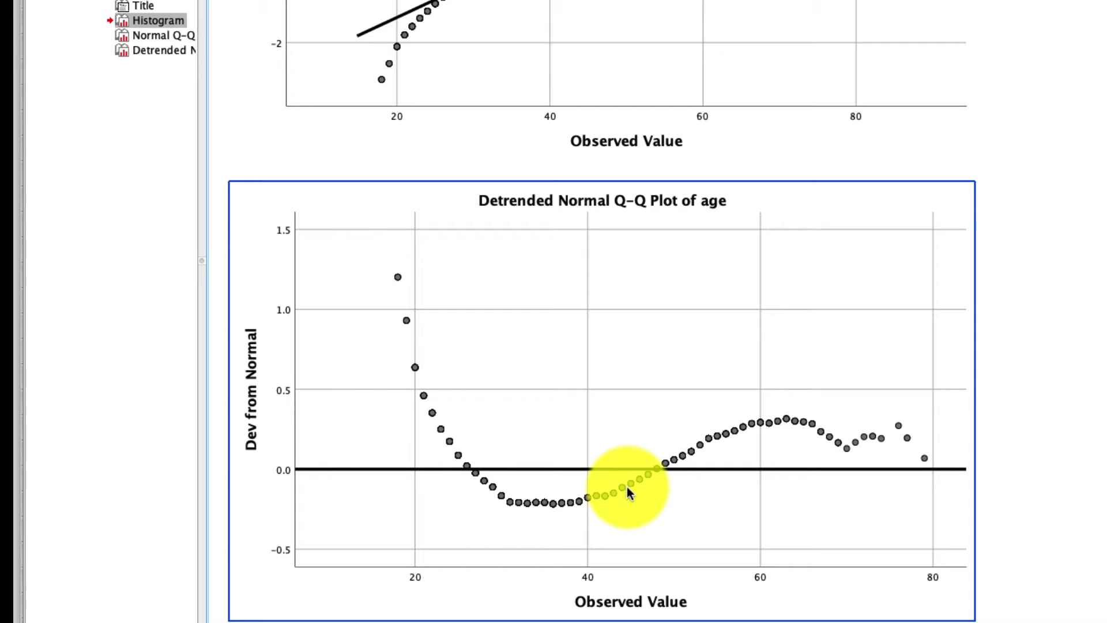
left_click(702, 39)
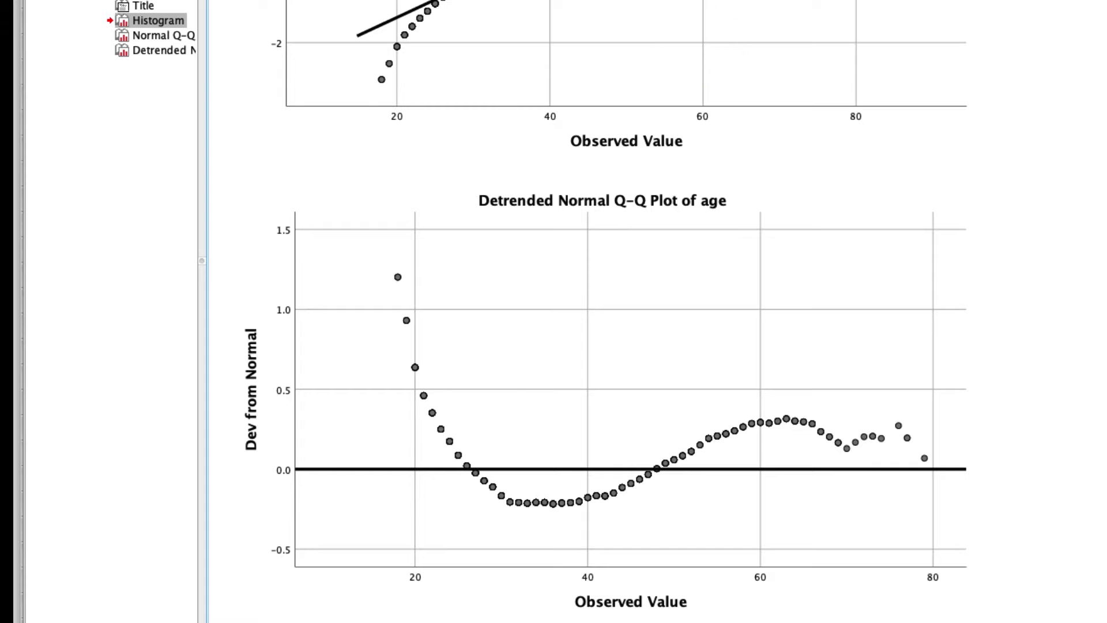
Step: Switch to the Distributions dataset, check LeftSkew and Normal, then show the data values
left_click(984, 77)
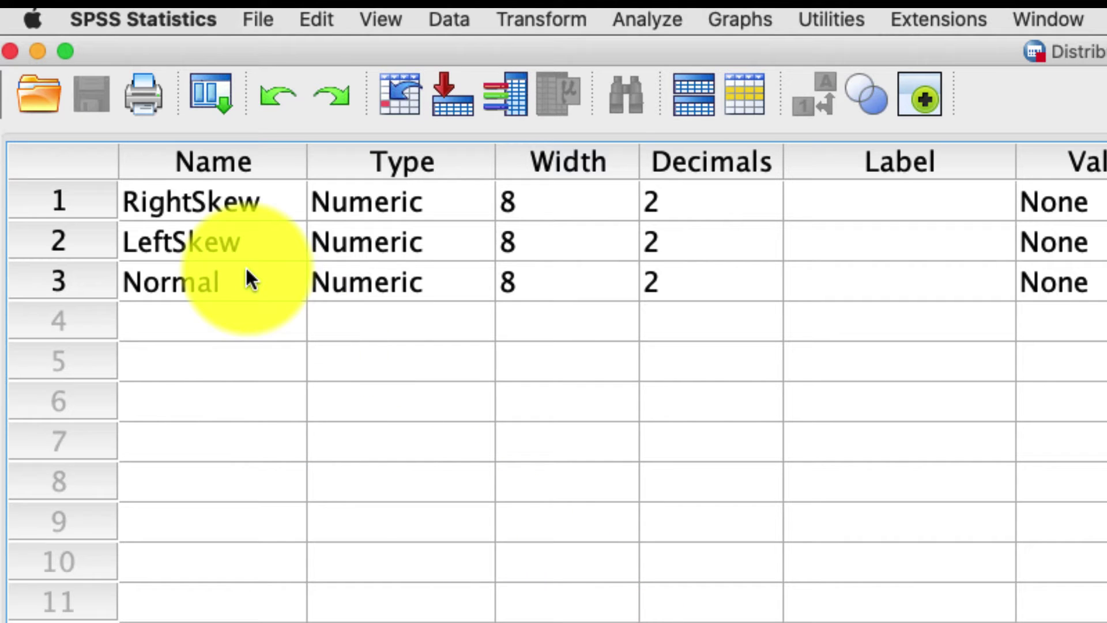
left_click(238, 245)
left_click(244, 290)
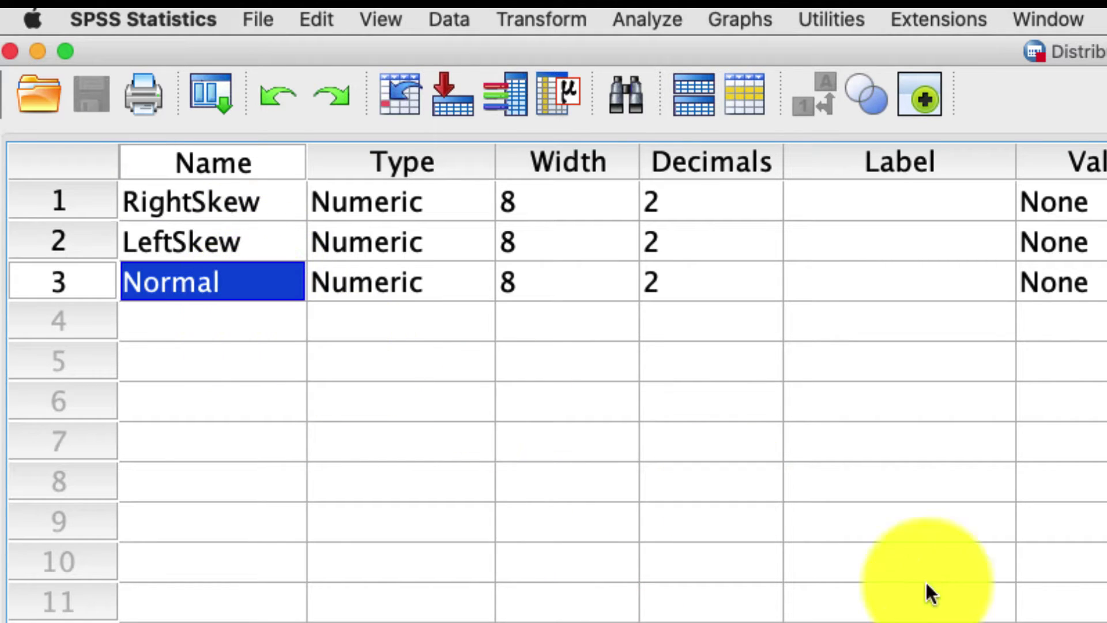
left_click(927, 620)
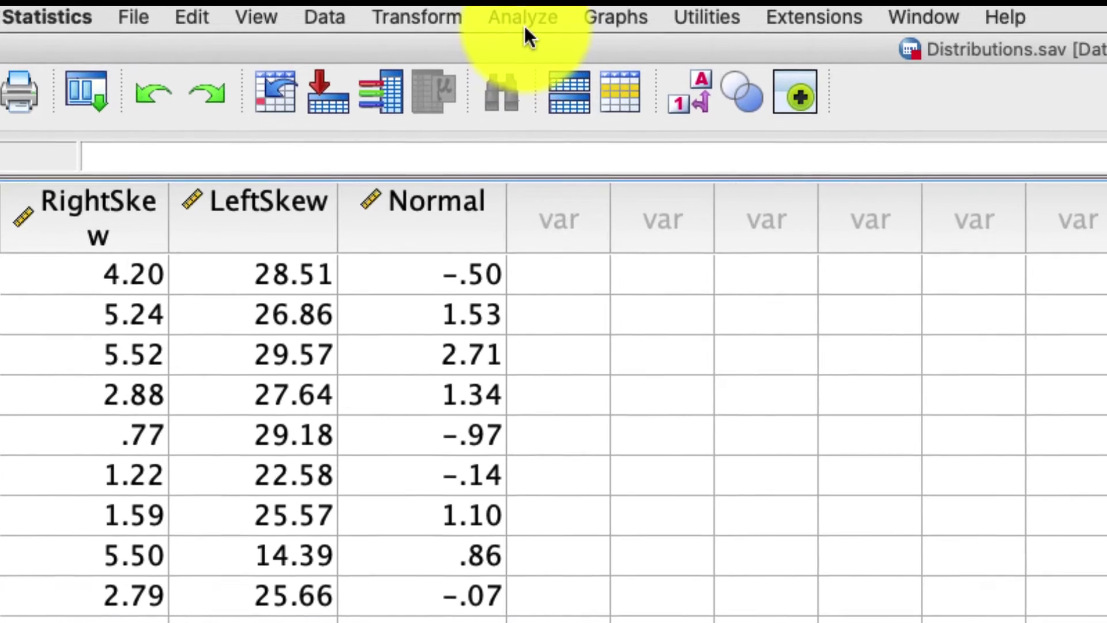
Step: Open Explore and add RightSkew, LeftSkew and Normal to the Dependent List
left_click(524, 23)
mouse_move(665, 73)
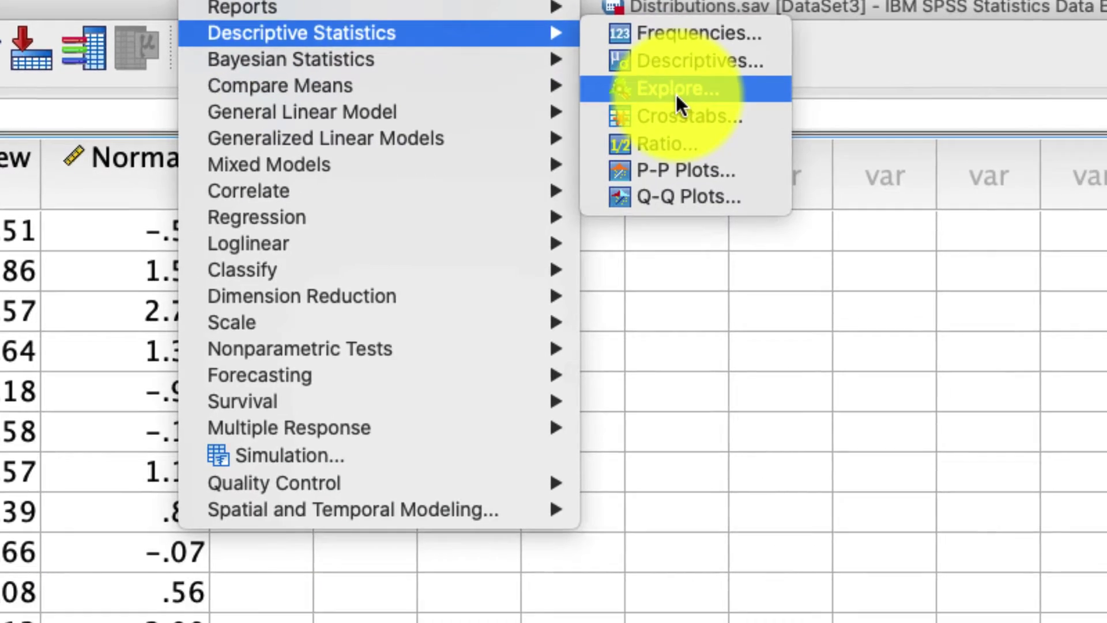
left_click(676, 93)
left_click(323, 165)
left_click(324, 210, "shift")
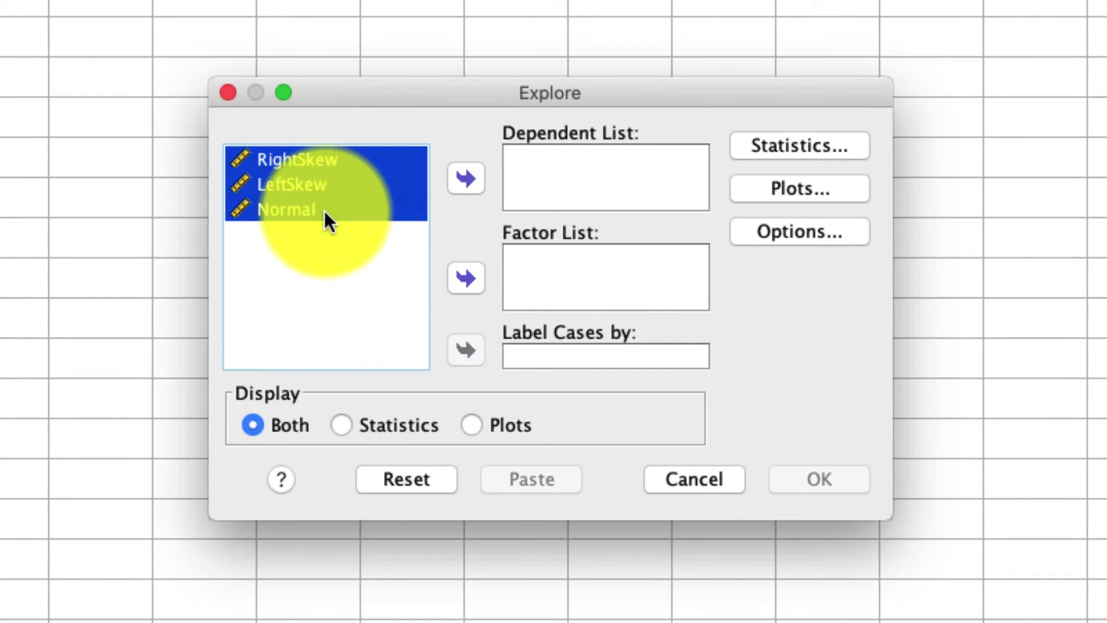
left_click(453, 178)
Step: Request histograms and normality plots with tests, with no boxplots or stem-and-leaf, and run Explore
left_click(769, 185)
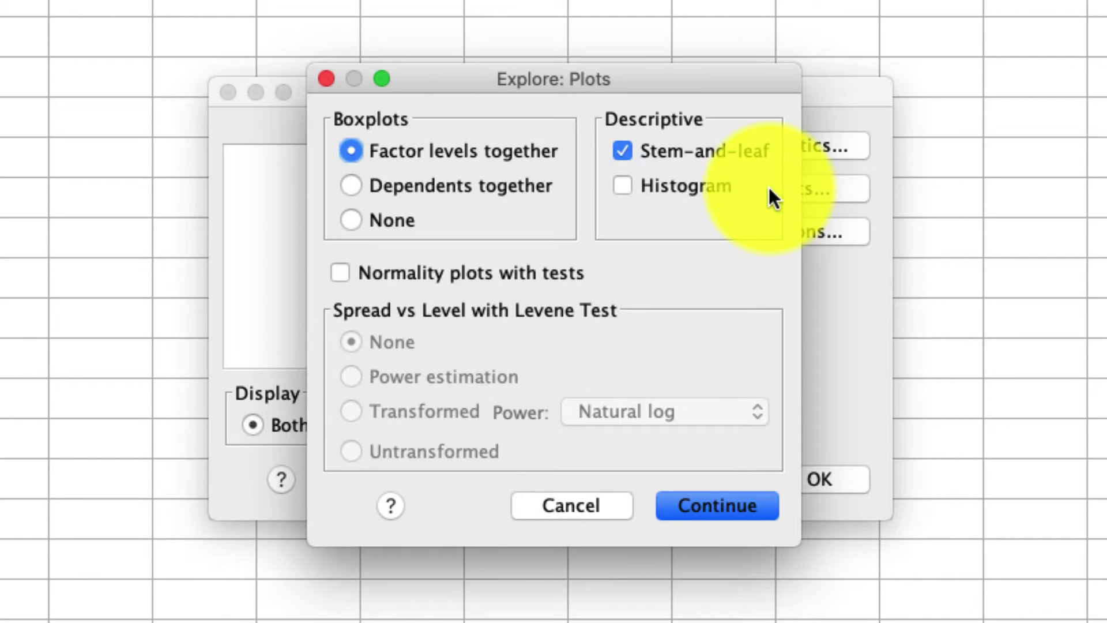
left_click(656, 186)
left_click(653, 153)
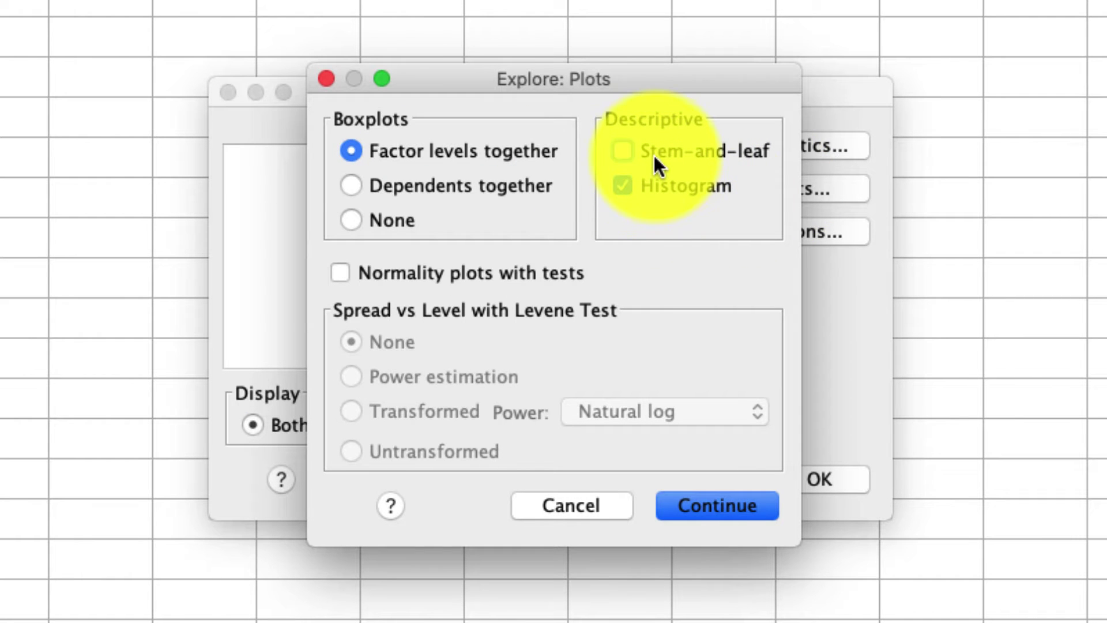
left_click(395, 220)
left_click(385, 270)
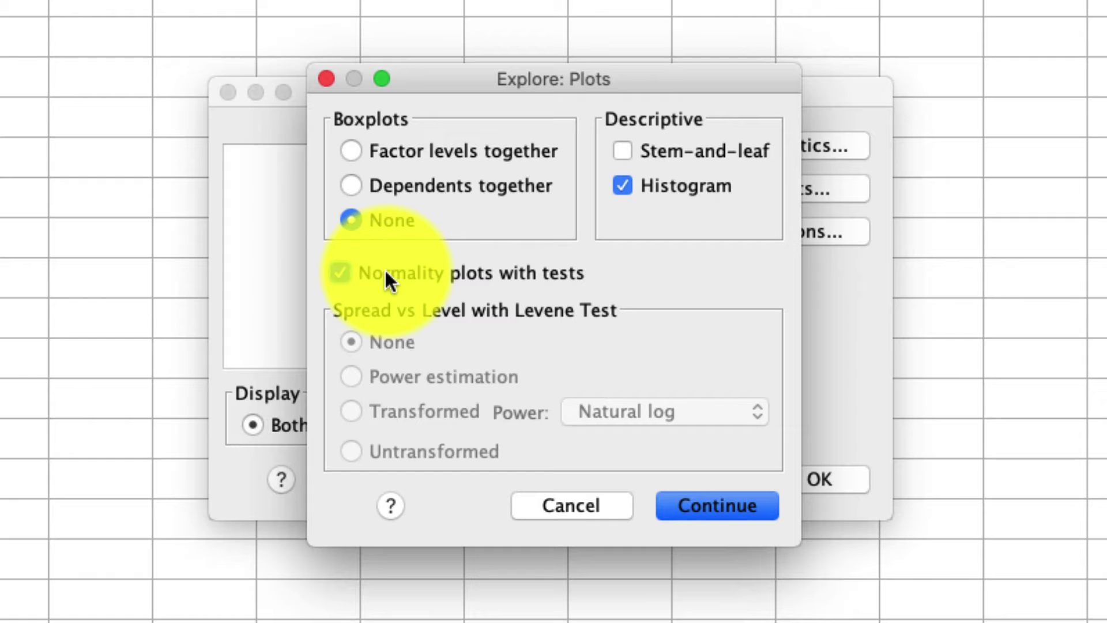
left_click(709, 508)
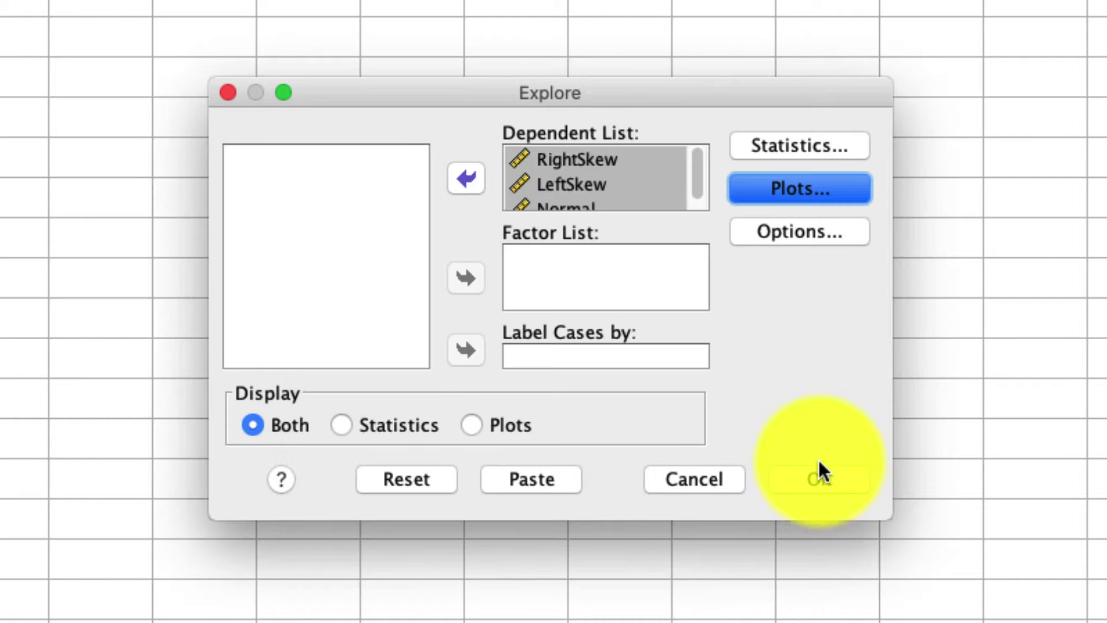
left_click(819, 476)
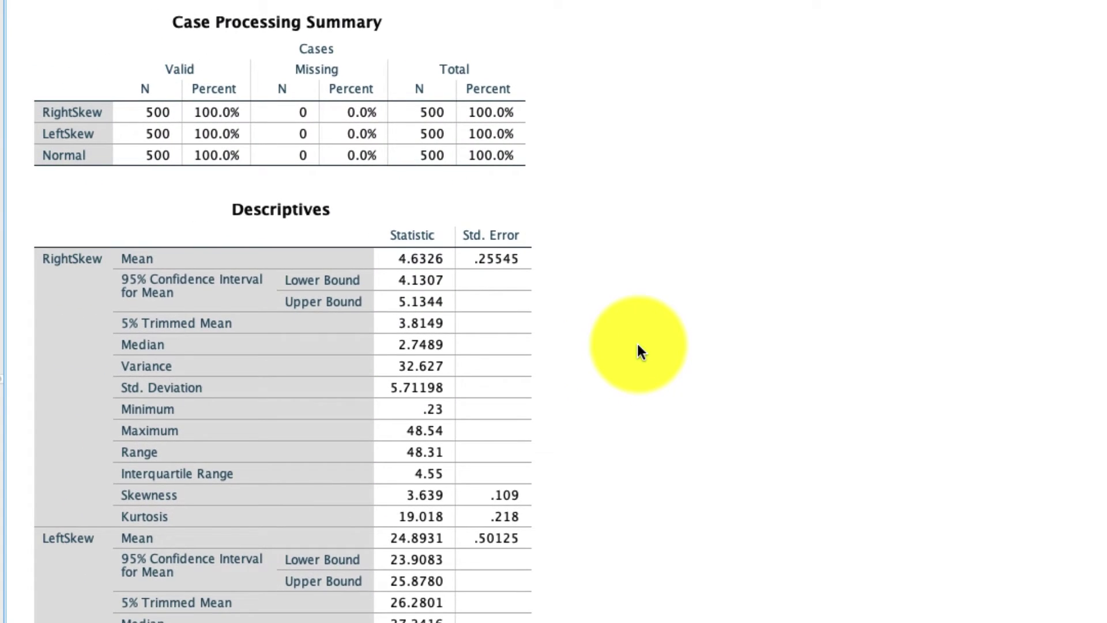
Step: Scroll to the Tests of Normality table and select it to read the Shapiro-Wilk results
scroll(637, 341, "down", 15)
left_click(63, 369)
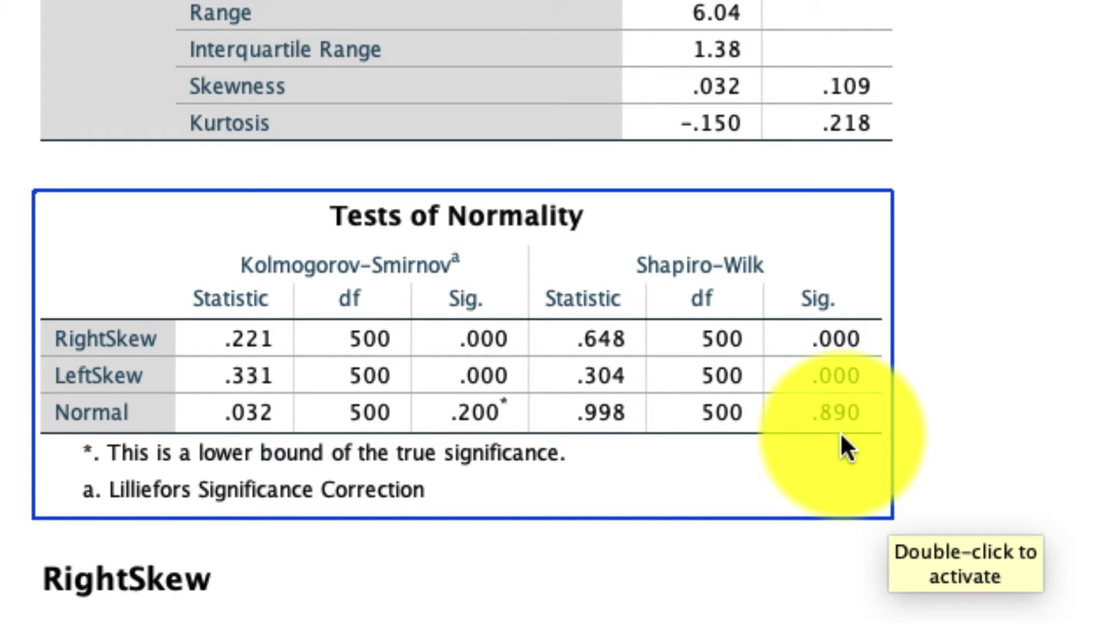
Step: Scroll through LeftSkew's histogram, Normal Q-Q Plot and Detrended Normal Q-Q Plot
scroll(840, 431, "down", 10)
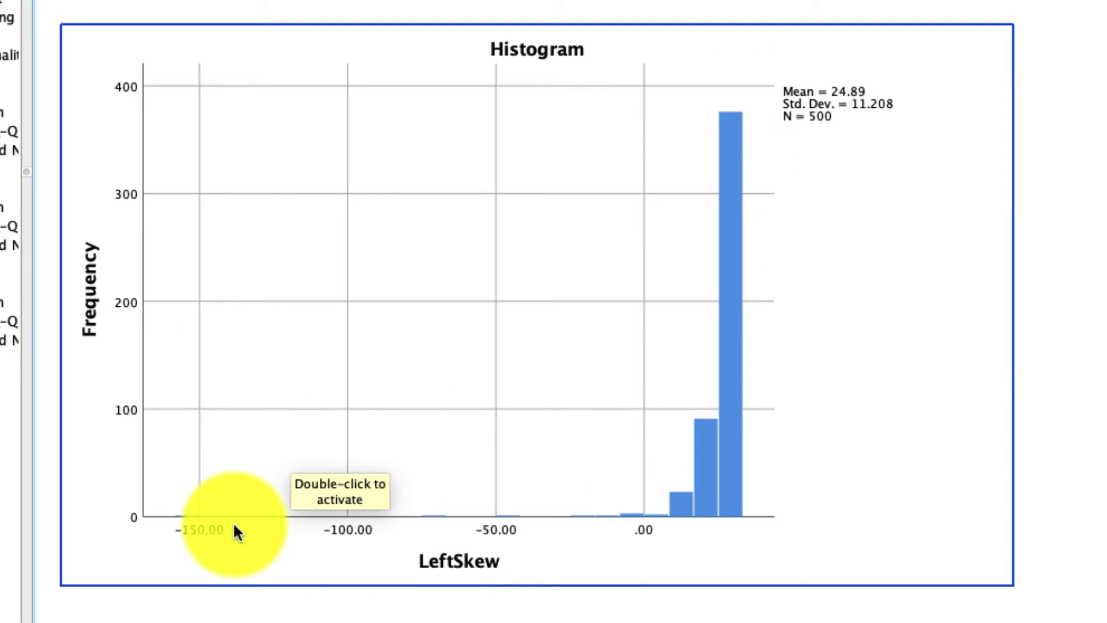
scroll(330, 494, "down", 10)
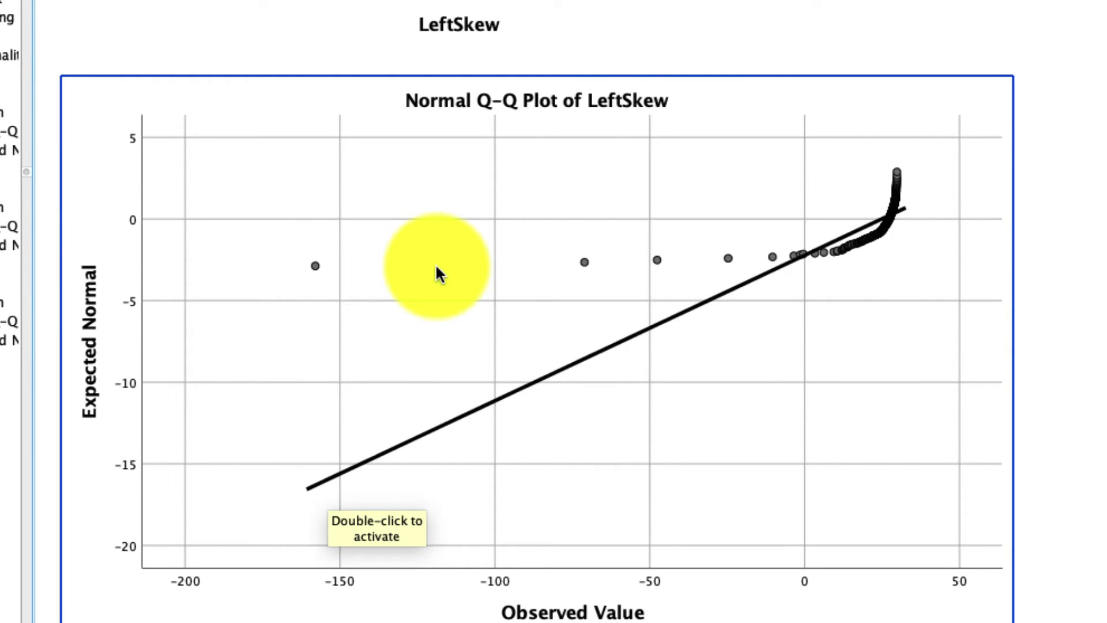
scroll(437, 267, "down", 10)
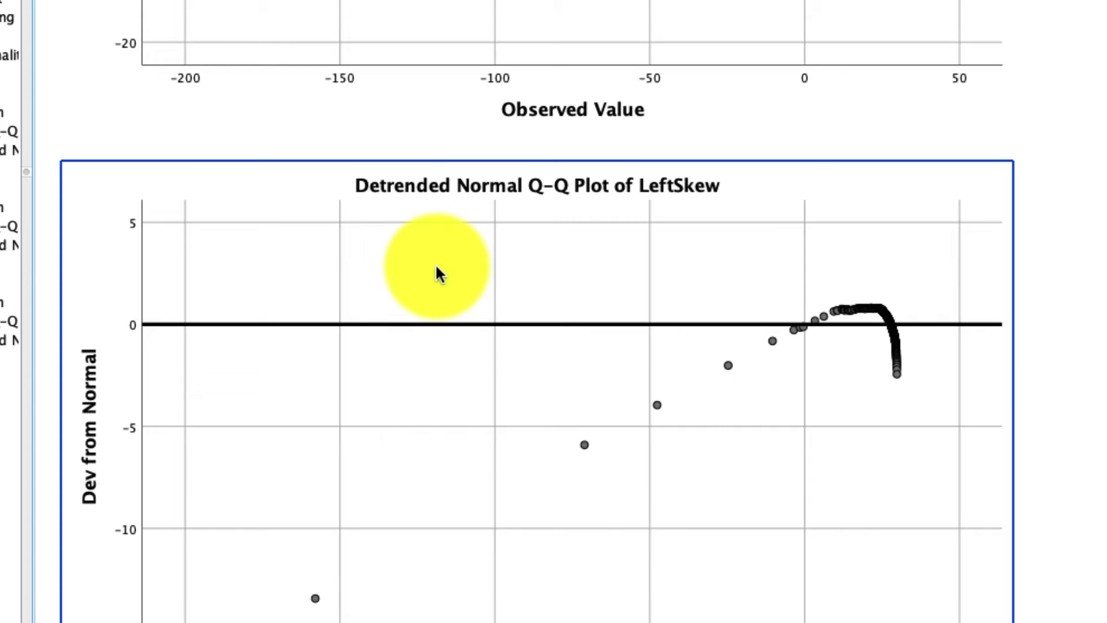
scroll(434, 331, "down", 3)
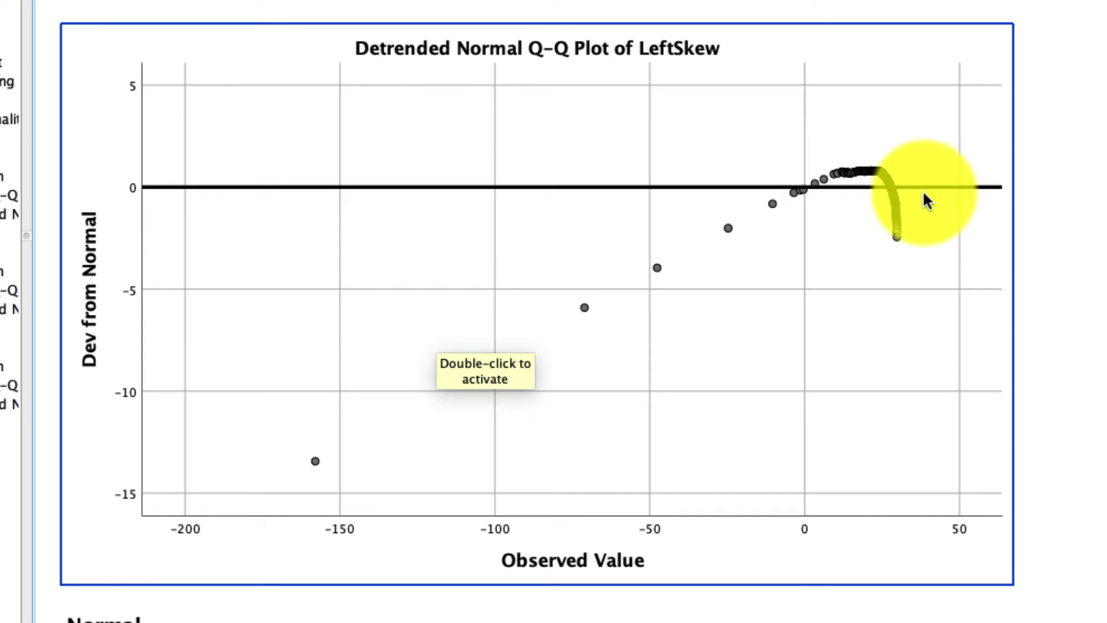
Step: Scroll through the Normal variable's Q-Q and detrended Q-Q plots
scroll(668, 371, "down", 15)
scroll(668, 429, "up", 1)
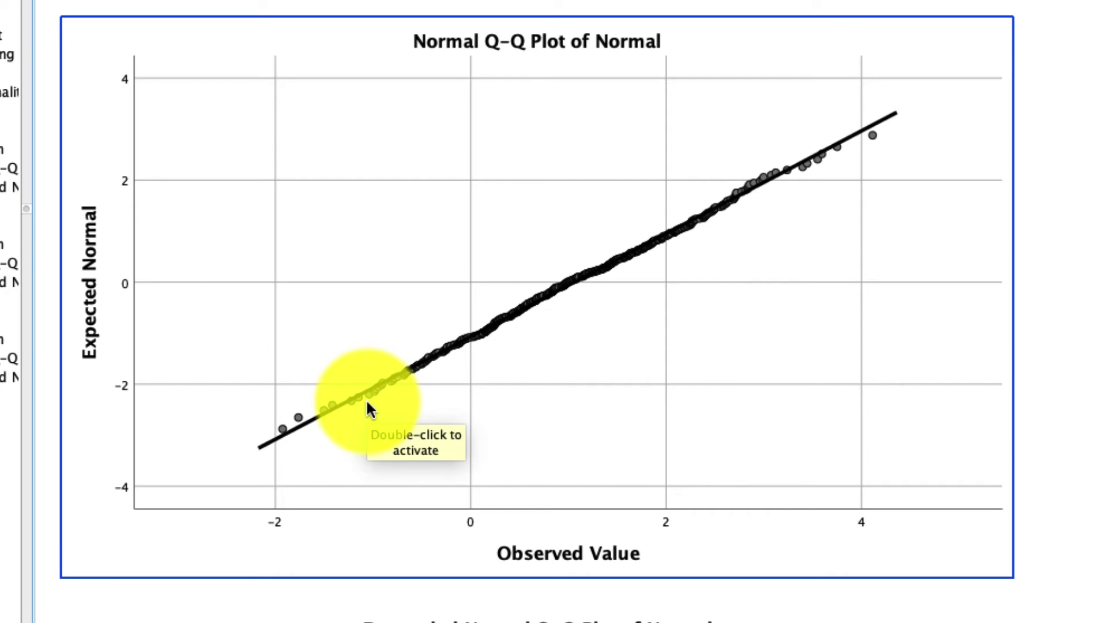
scroll(367, 402, "down", 10)
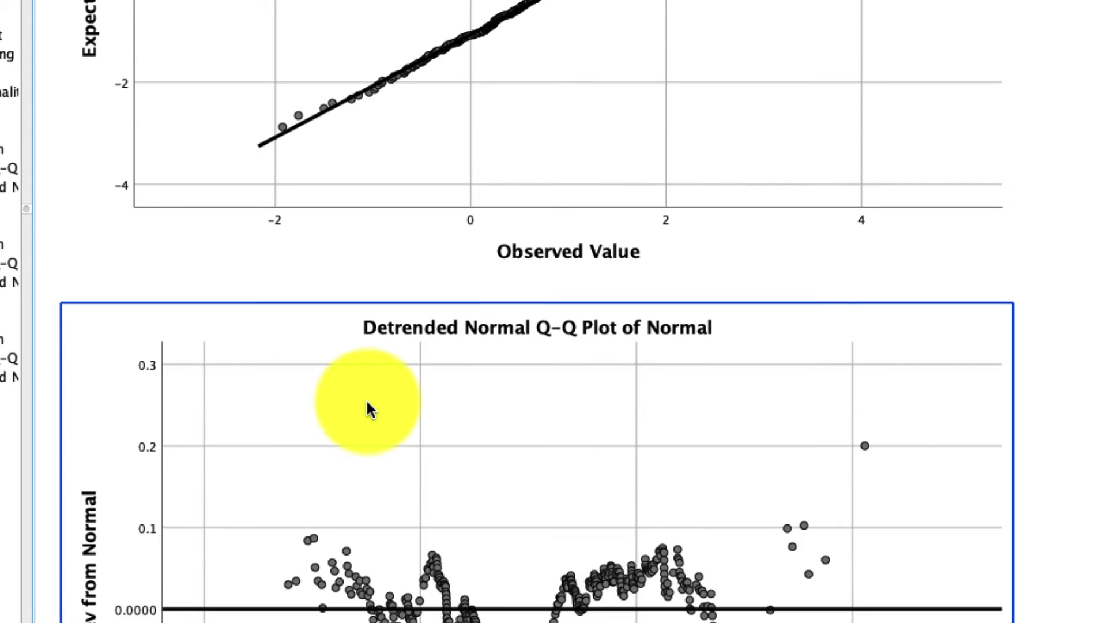
scroll(362, 449, "down", 6)
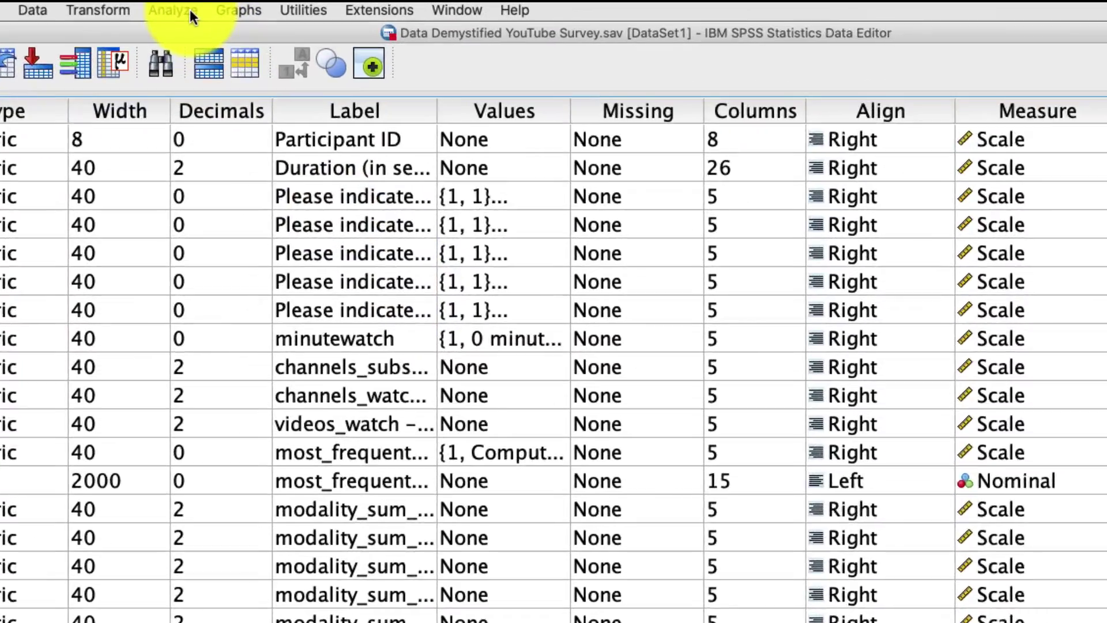
Step: Create a Q-Q plot of PAGE1_RT with Exponential as the test distribution
left_click(281, 10)
mouse_move(298, 34)
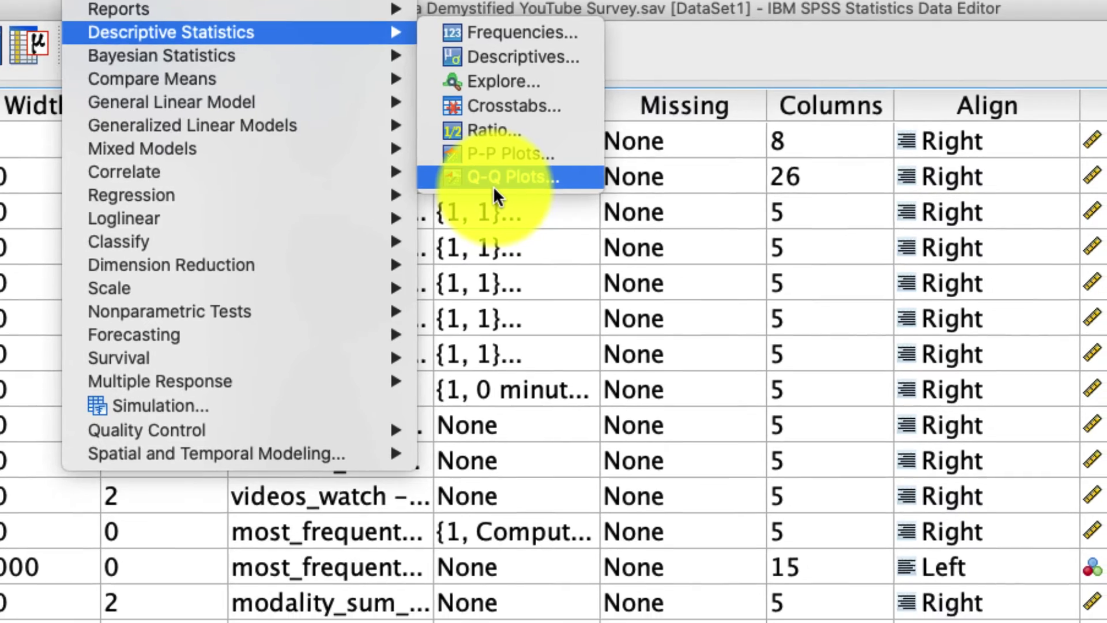
left_click(493, 184)
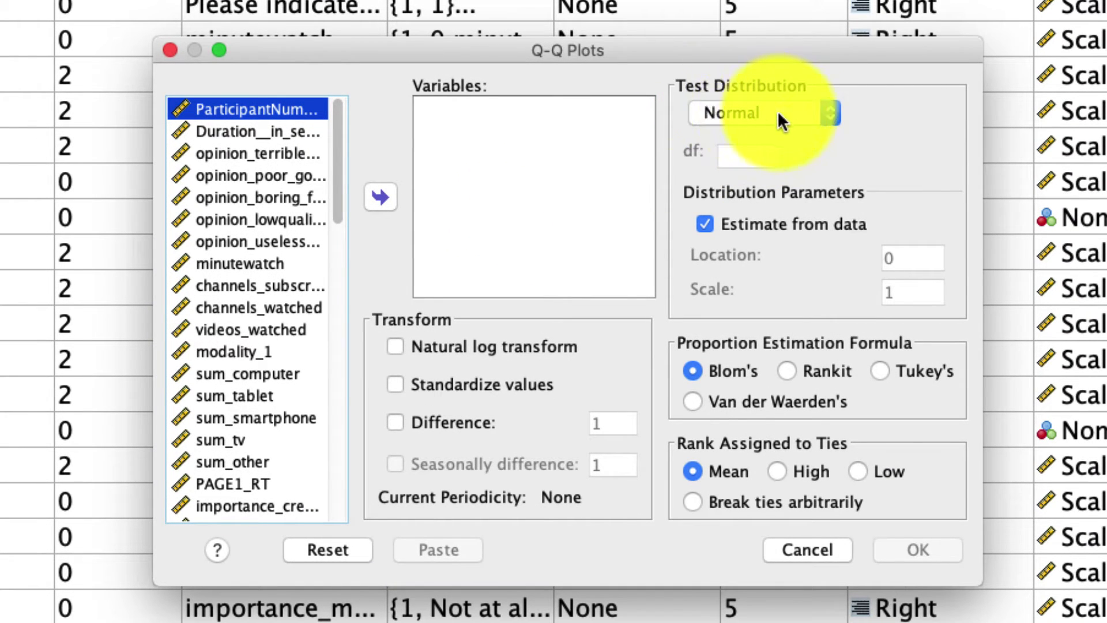
left_click(758, 109)
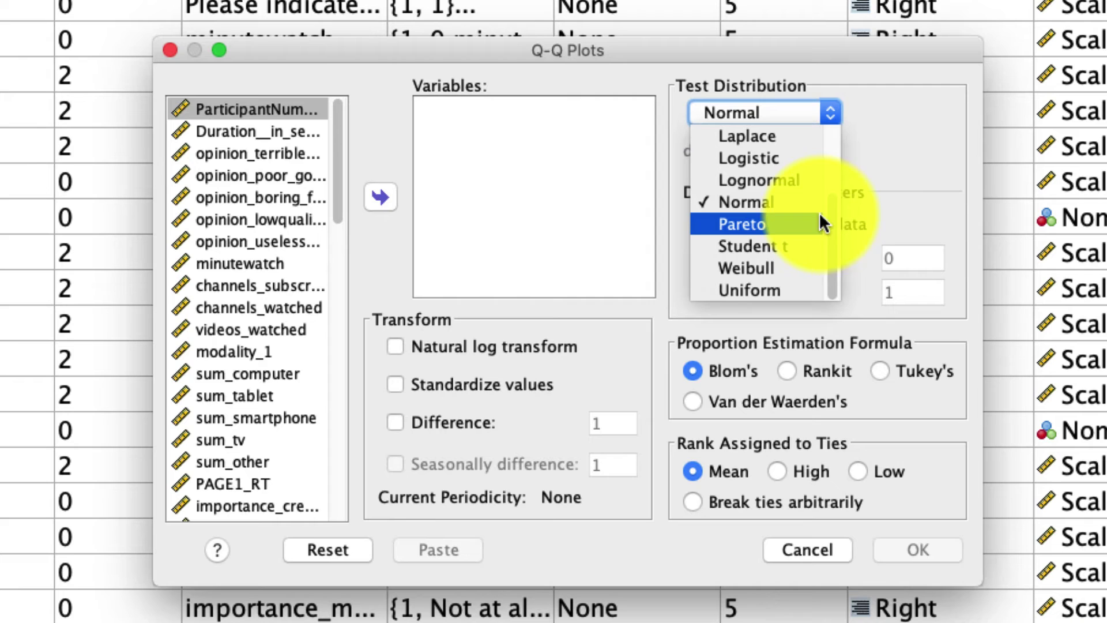
scroll(831, 167, "up", 3)
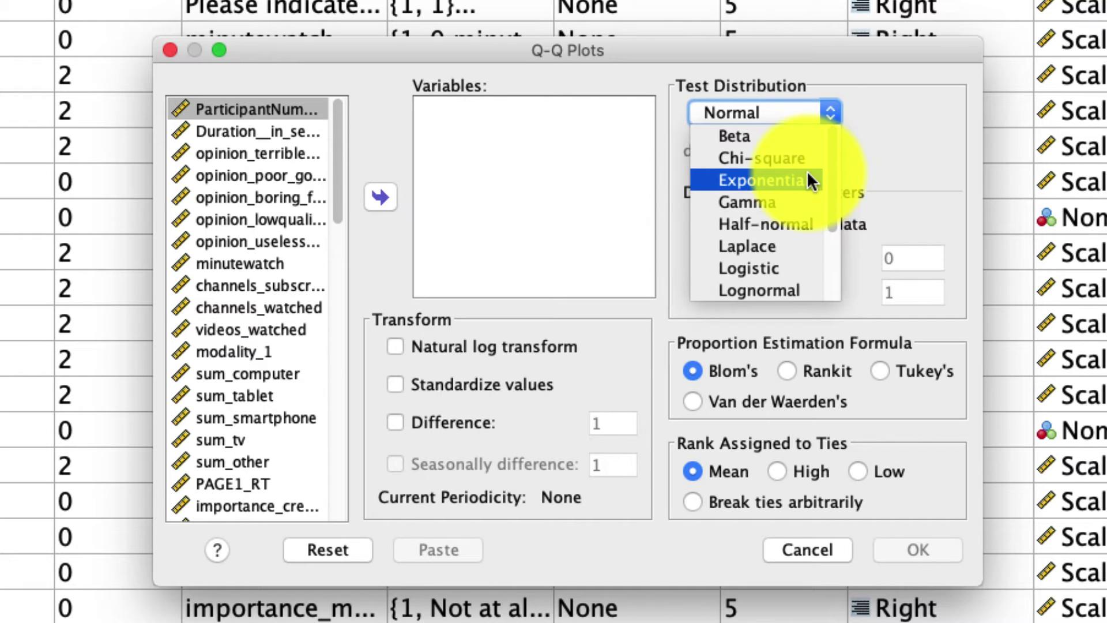
left_click(809, 180)
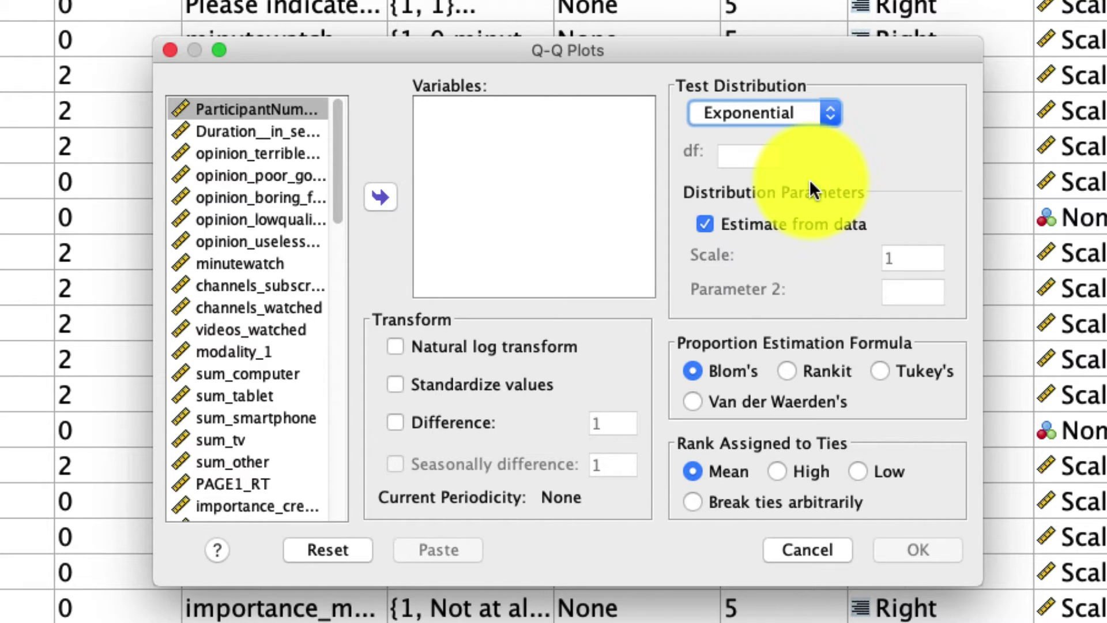
left_click(251, 485)
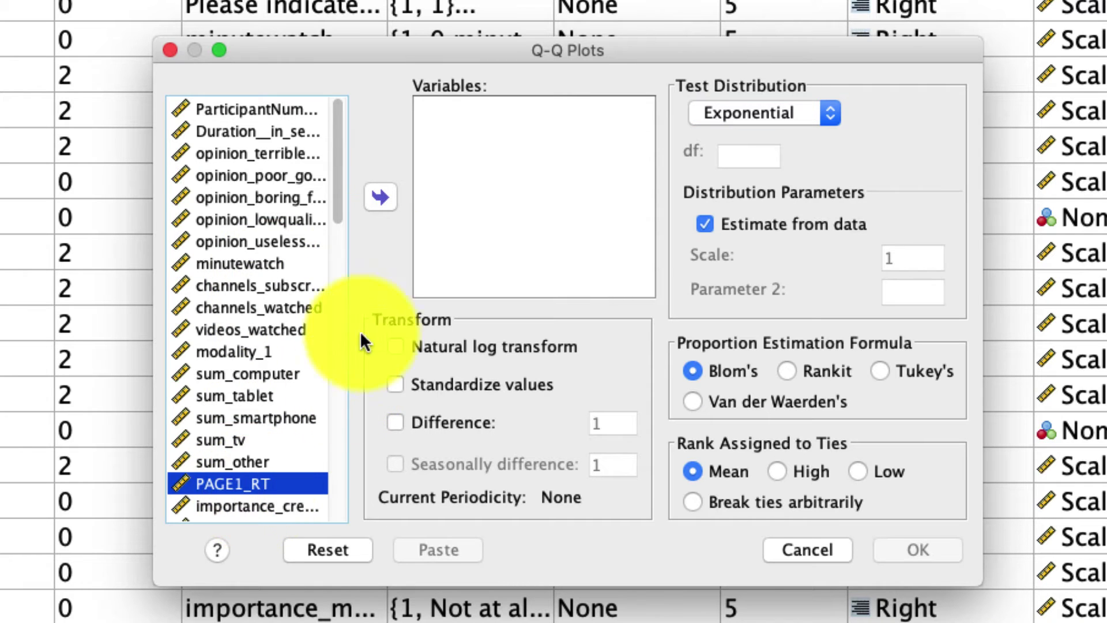
left_click(381, 198)
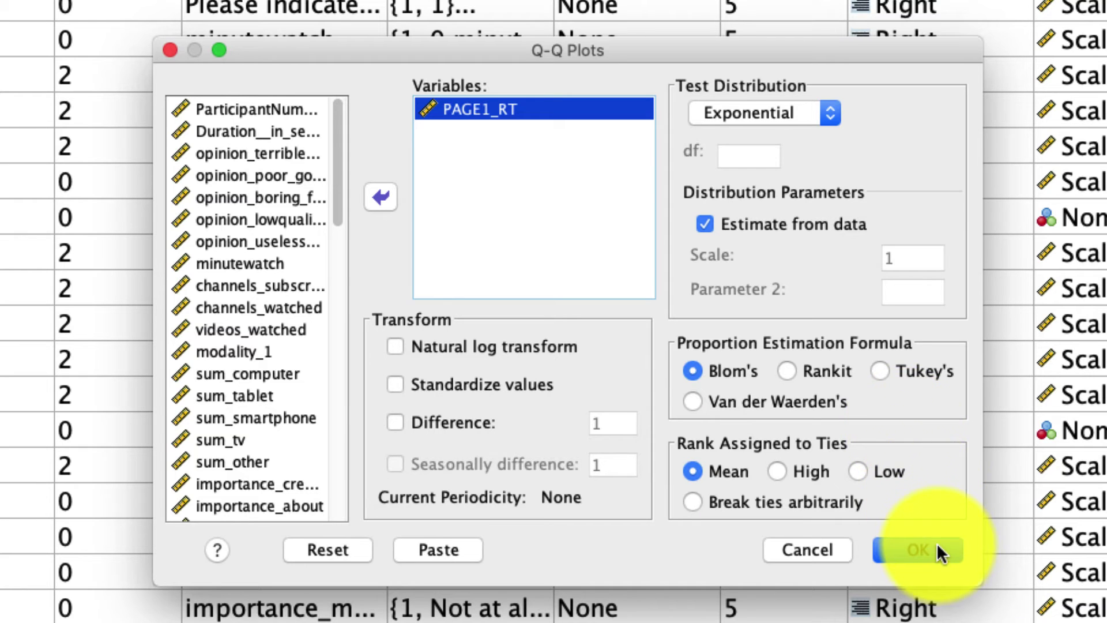
left_click(918, 550)
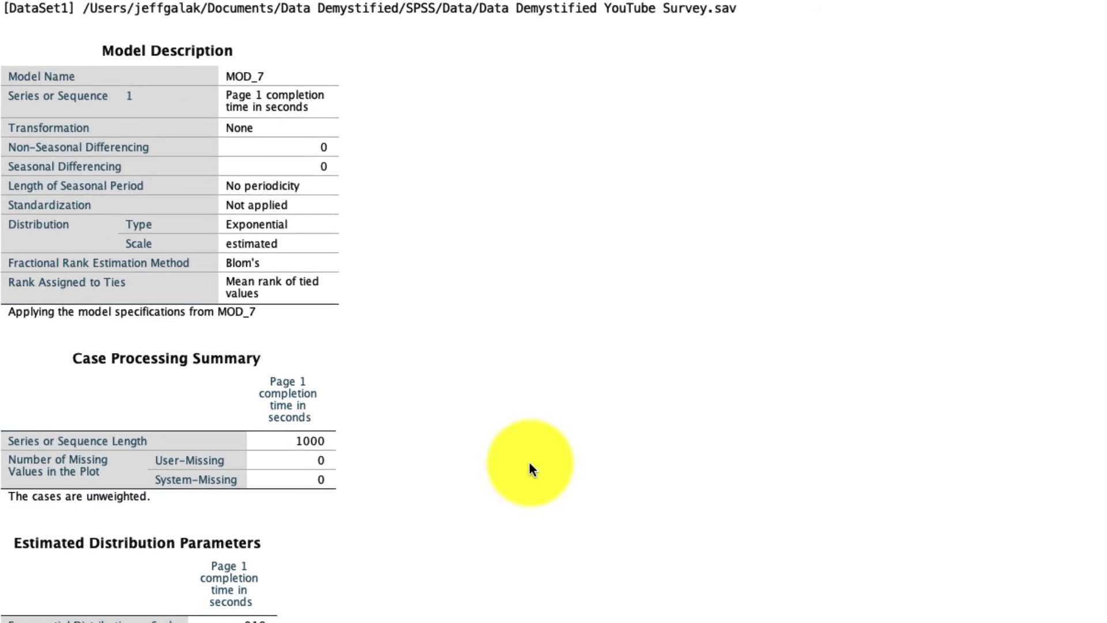
Step: Scroll the output down to the Exponential Q-Q Plot of Page 1 completion time
scroll(531, 468, "down", 10)
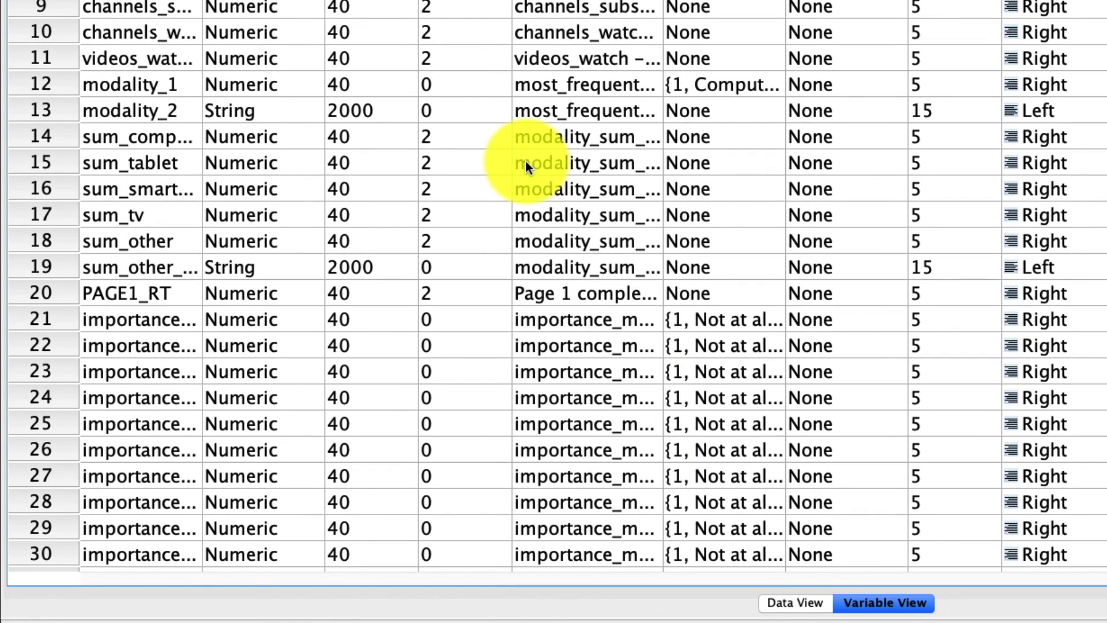
Step: Scroll the Variable View down to row 34, PAGE2_RT
scroll(461, 225, "down", 3)
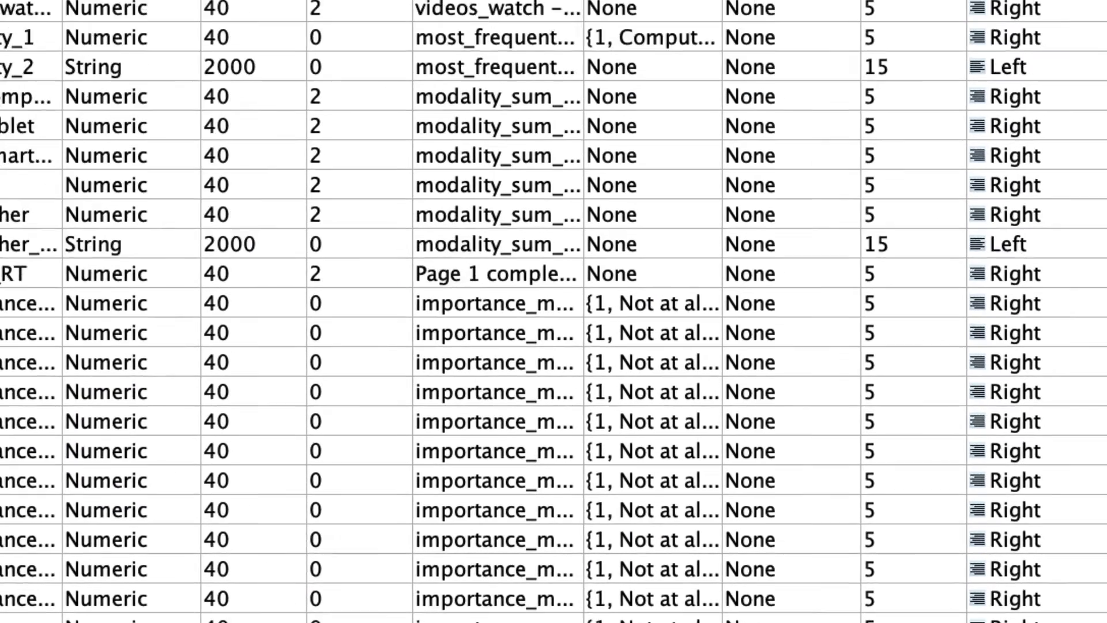
Step: Open Q-Q Plots again and remove PAGE1_RT from the Variables list
left_click(88, 5)
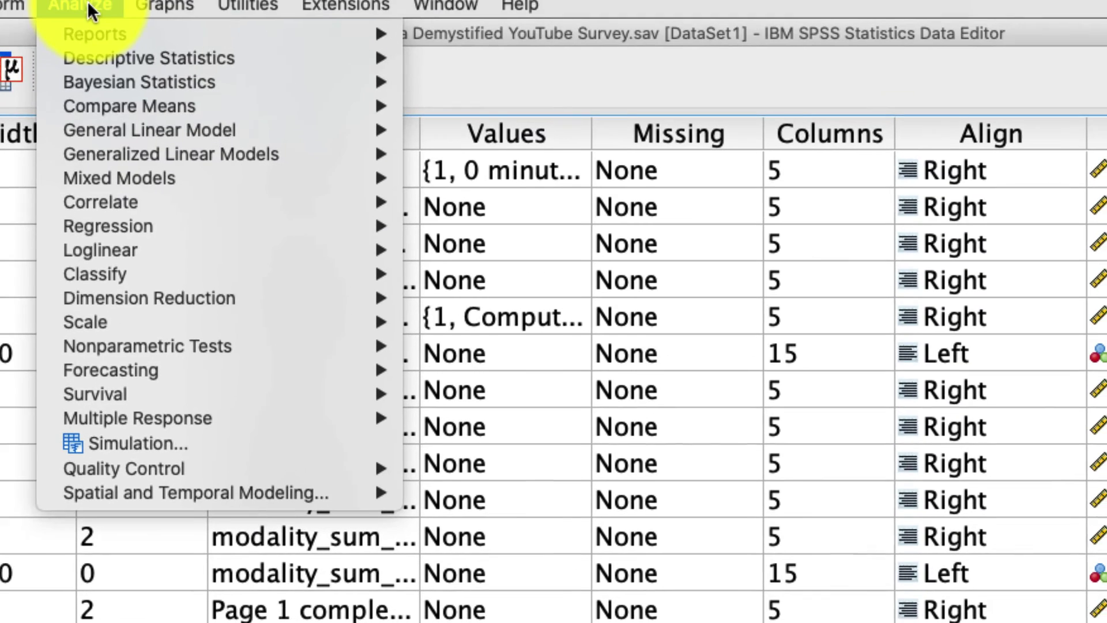
mouse_move(98, 57)
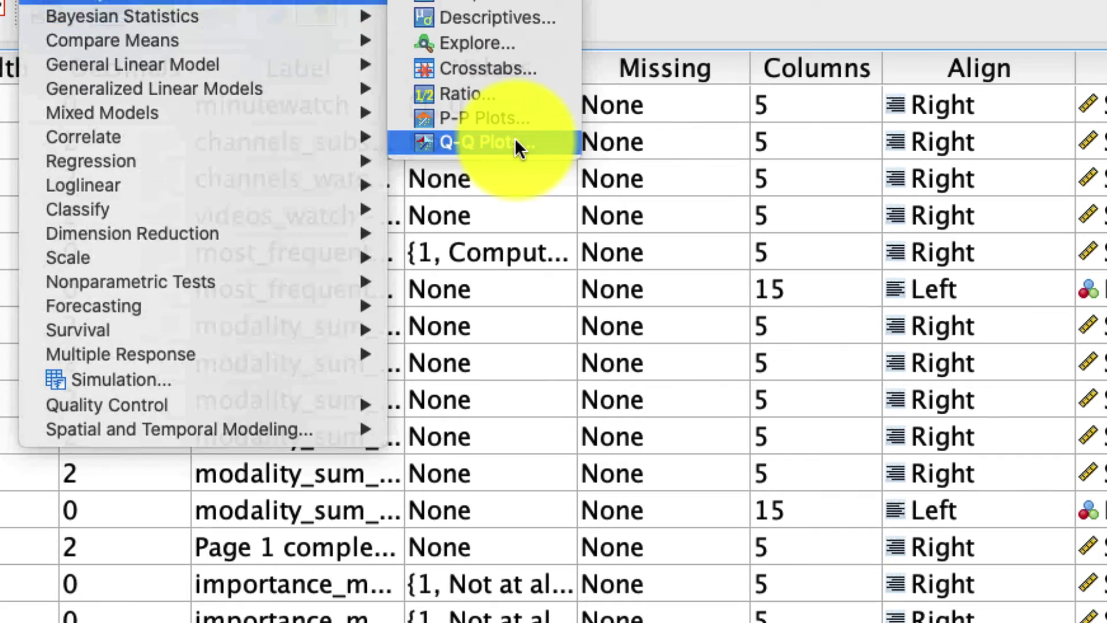
left_click(514, 142)
left_click(465, 101)
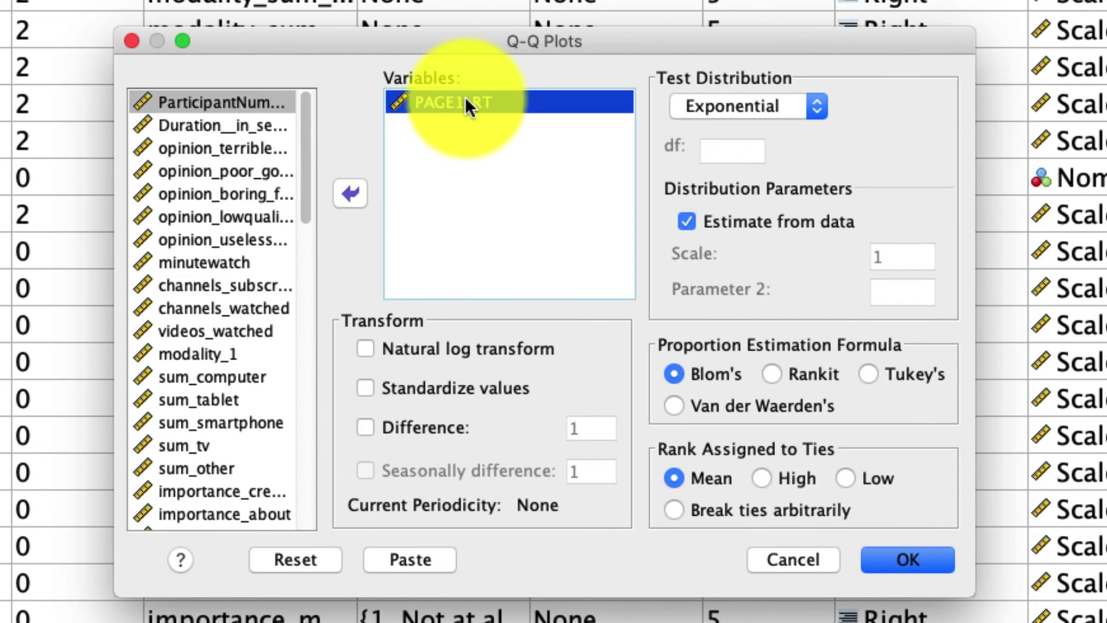
left_click(362, 188)
Step: Add PAGE2_RT, choose Lognormal as the test distribution, and run the Q-Q plot
scroll(193, 450, "down", 5)
left_click(219, 488)
scroll(220, 485, "down", 3)
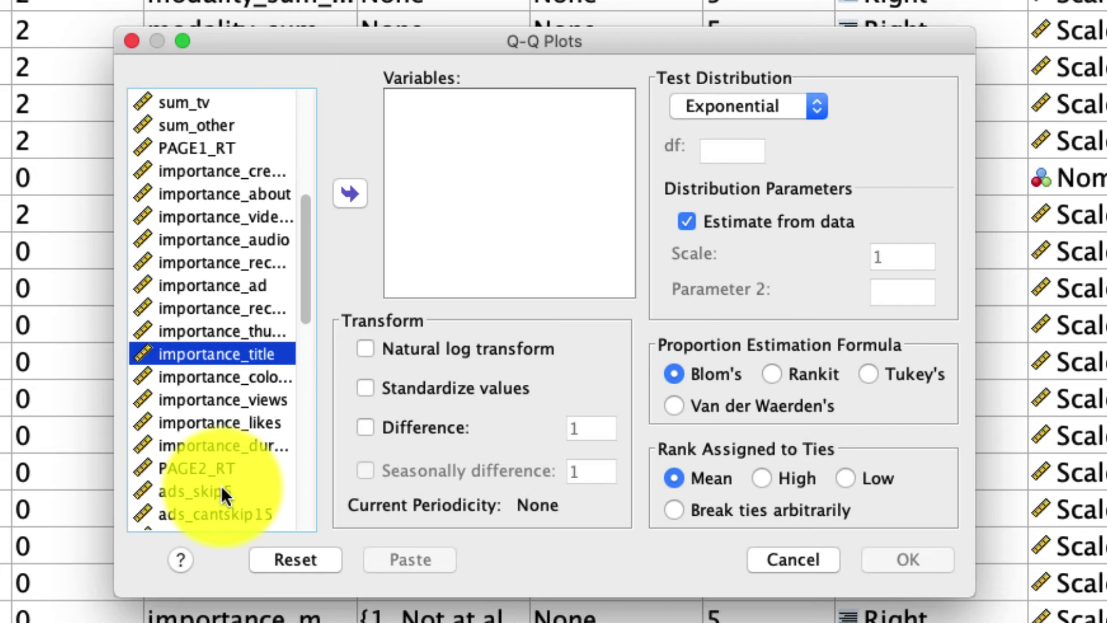
left_click(218, 468)
left_click(350, 193)
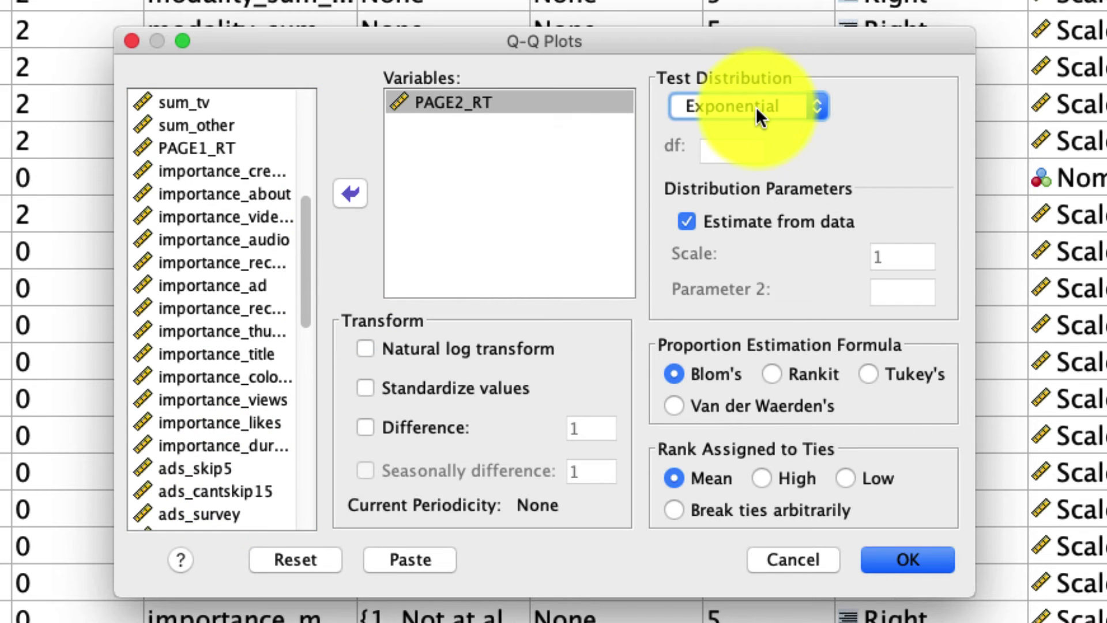
left_click(756, 106)
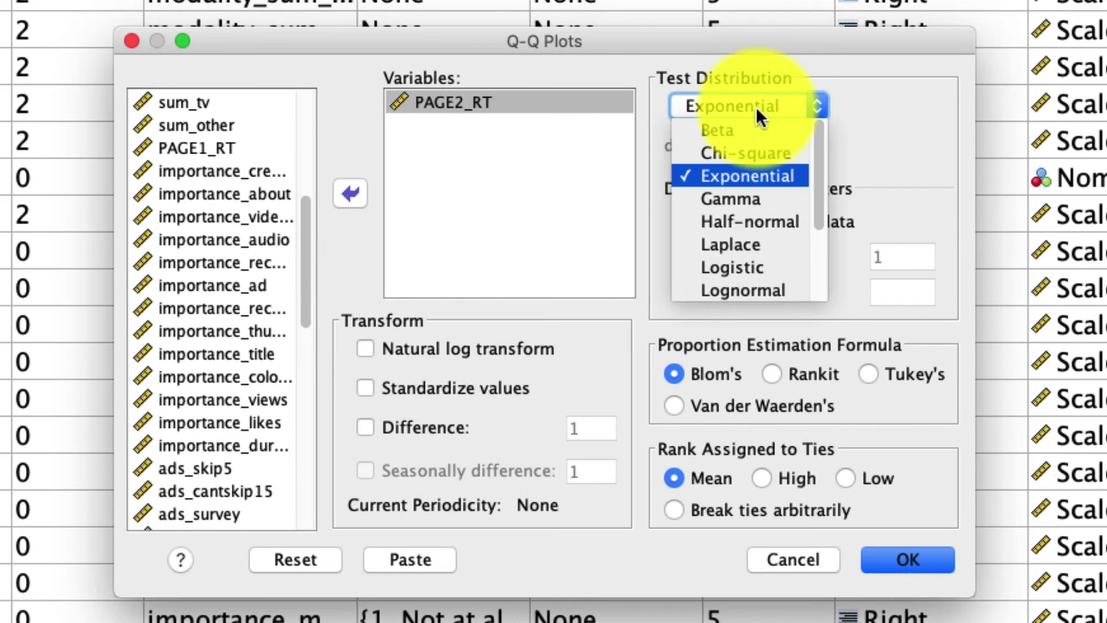
left_click(736, 279)
left_click(878, 565)
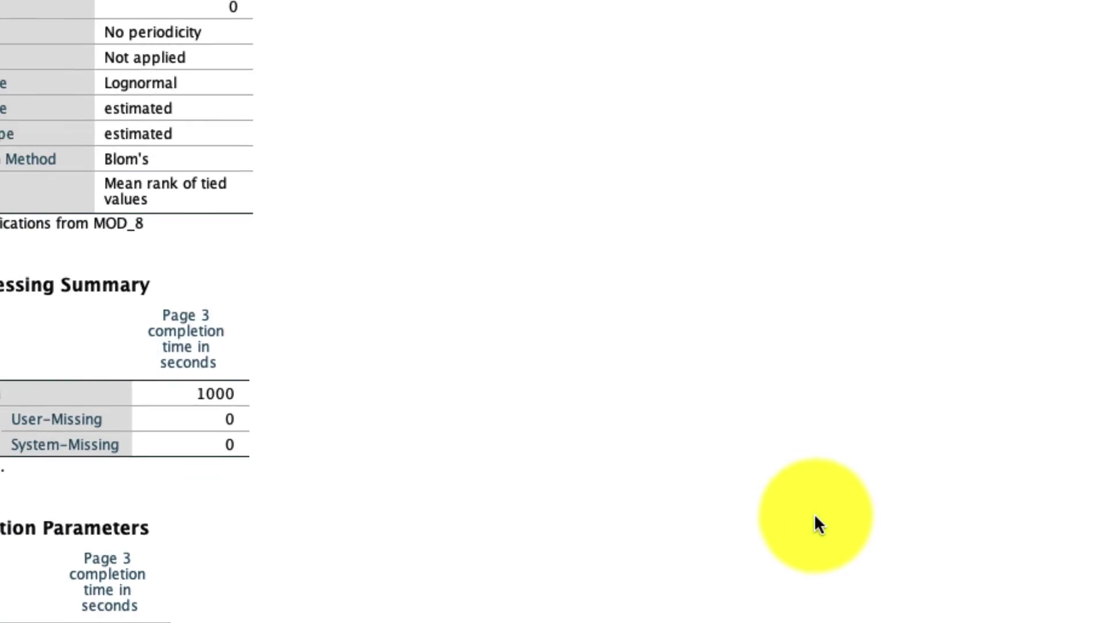
Step: Scroll the output to the Page 3 Lognormal Q-Q plot showing scale 45.207 and shape .575
scroll(710, 510, "down", 10)
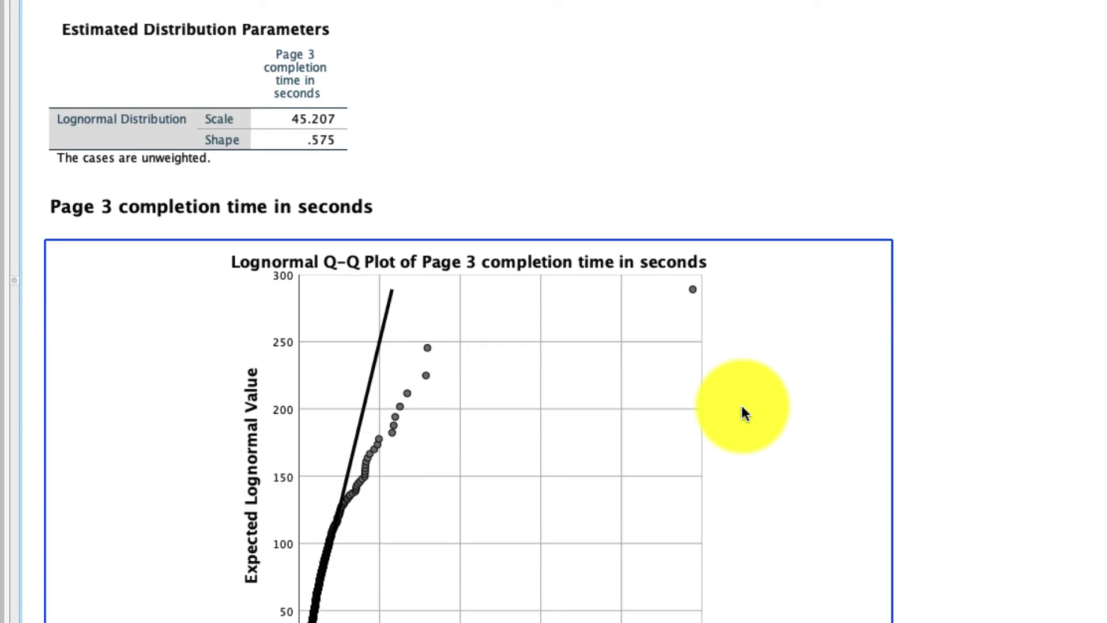
scroll(742, 406, "down", 3)
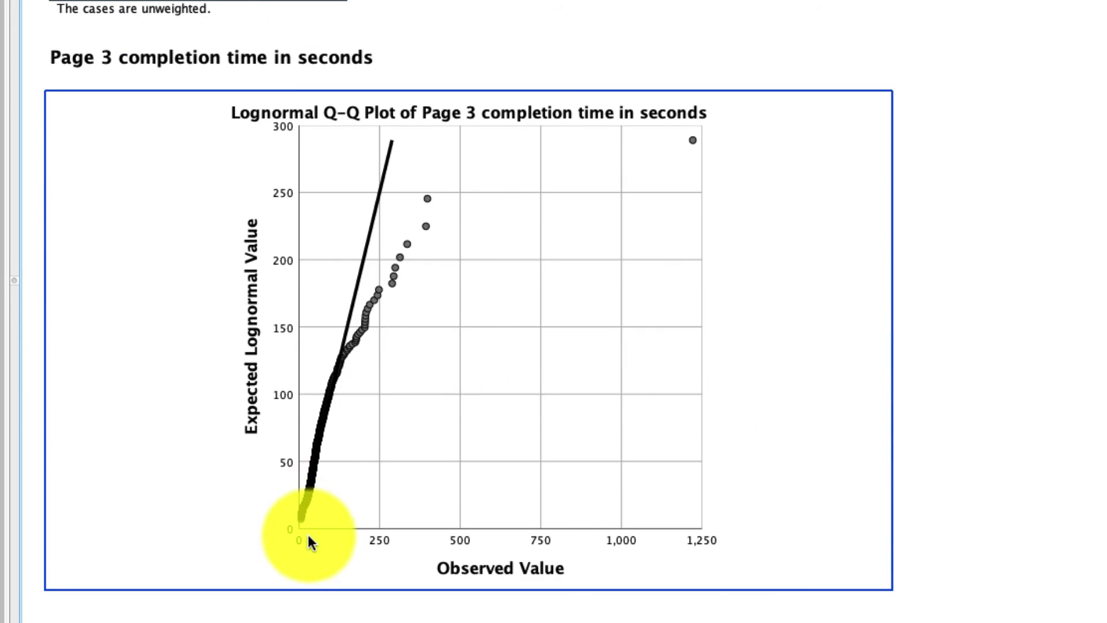